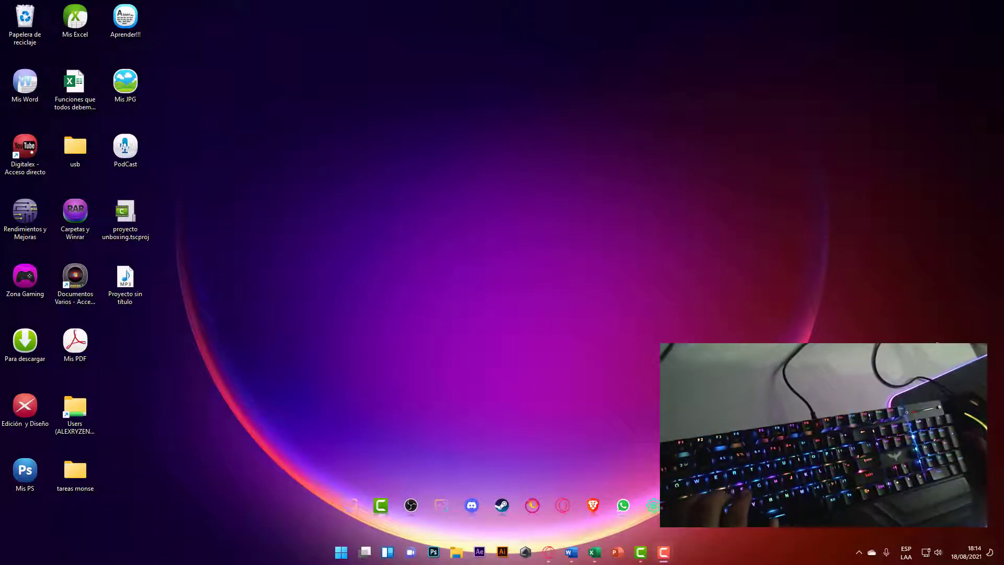
Bring up the 'Formulas para canal' workbook from the taskbar
left_click(599, 553)
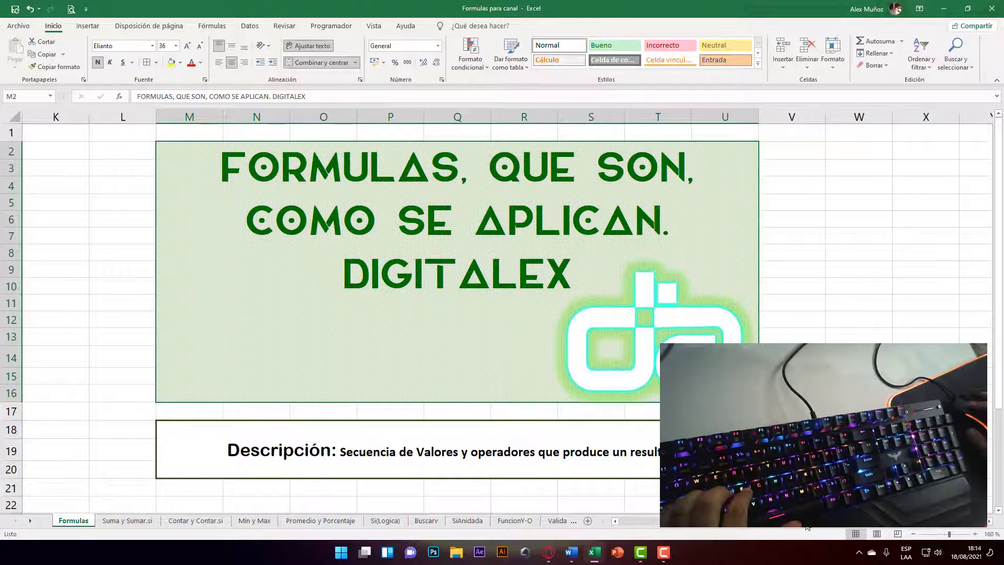
Scroll the Formulas sheet left and down to reveal the BASICOS, LOGICOS and OTROS operator tables
scroll(260, 366, "left", 5)
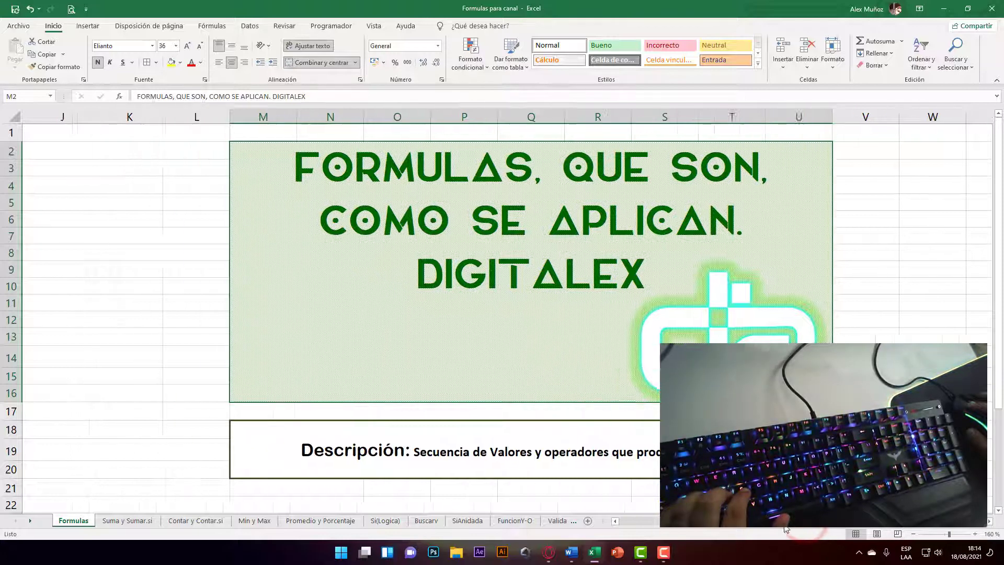
scroll(260, 367, "down", 3)
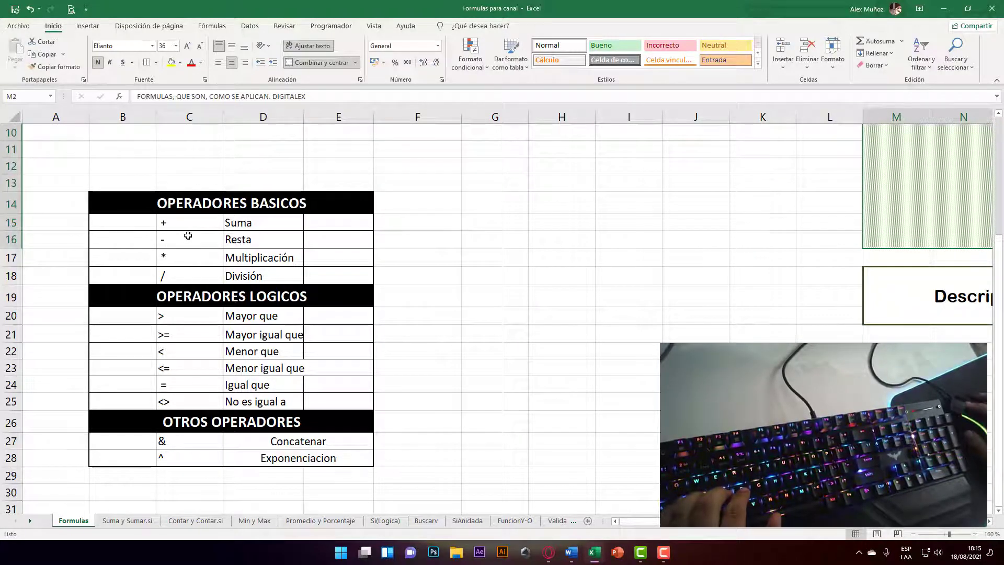
Highlight the basic operator entries: +, -, * and / in the table
left_click(238, 261)
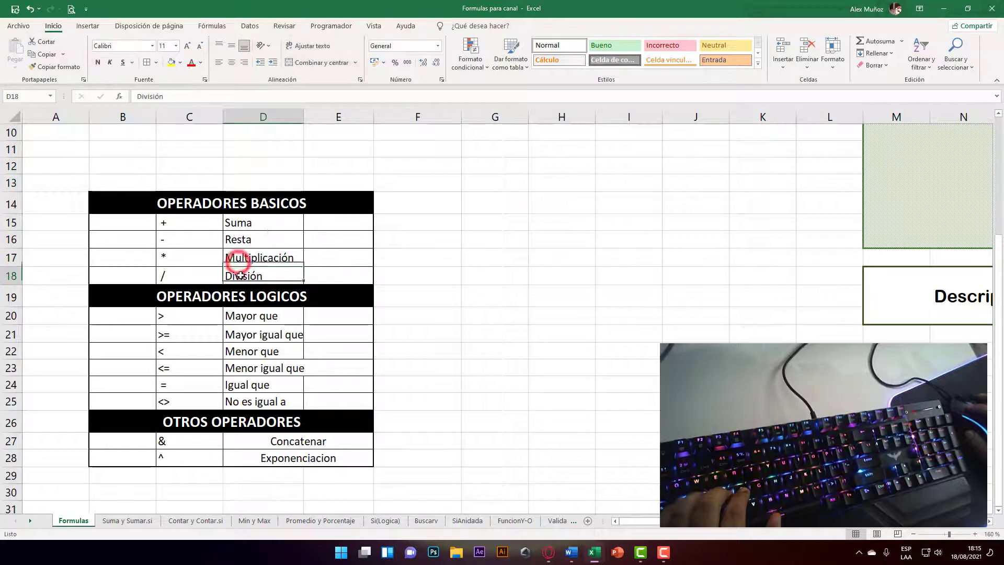
left_click(191, 223)
left_click(185, 238)
left_click(184, 256)
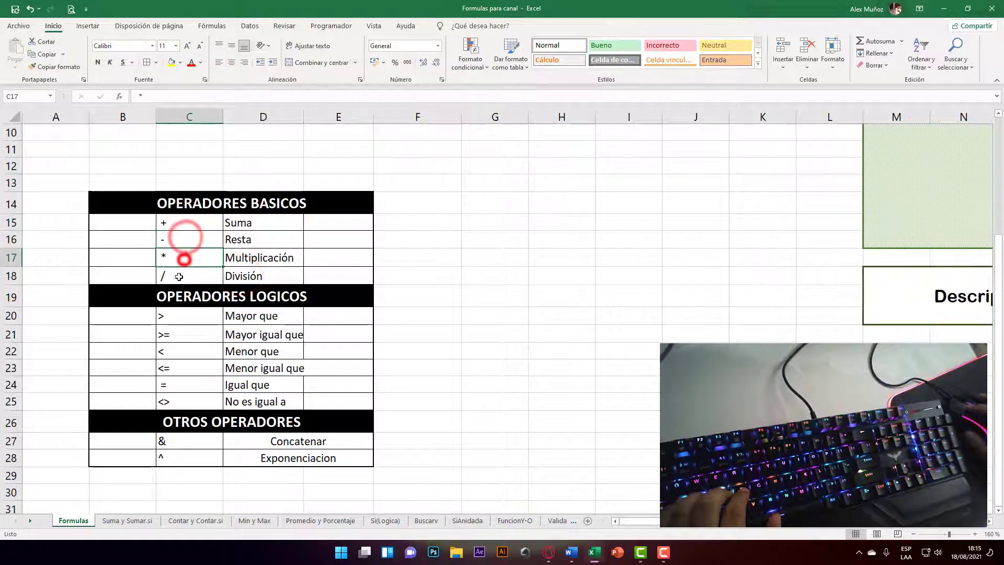
left_click(180, 276)
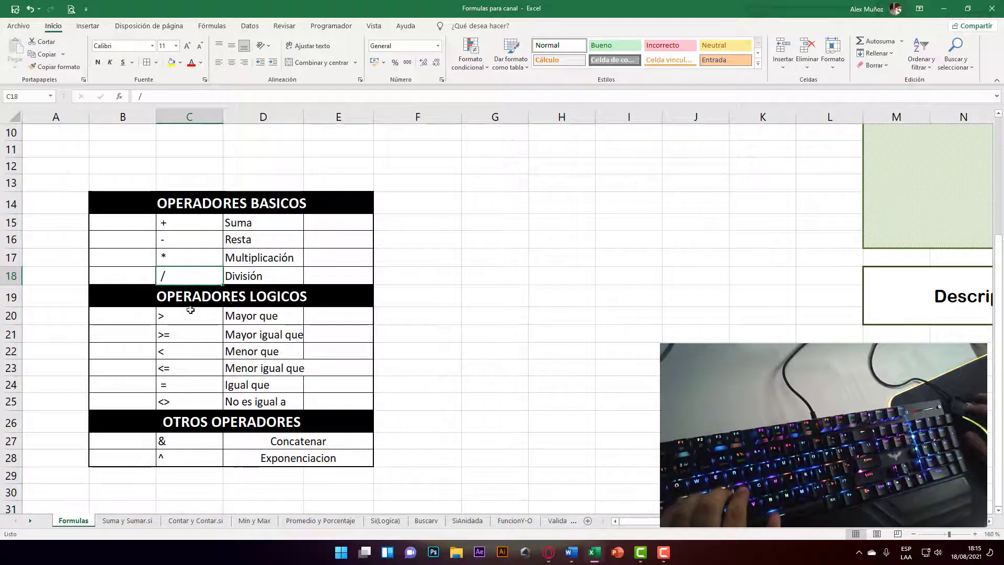
Select the whole logical operators list, then just its symbols C20:C25
left_click_drag(179, 320, 265, 399)
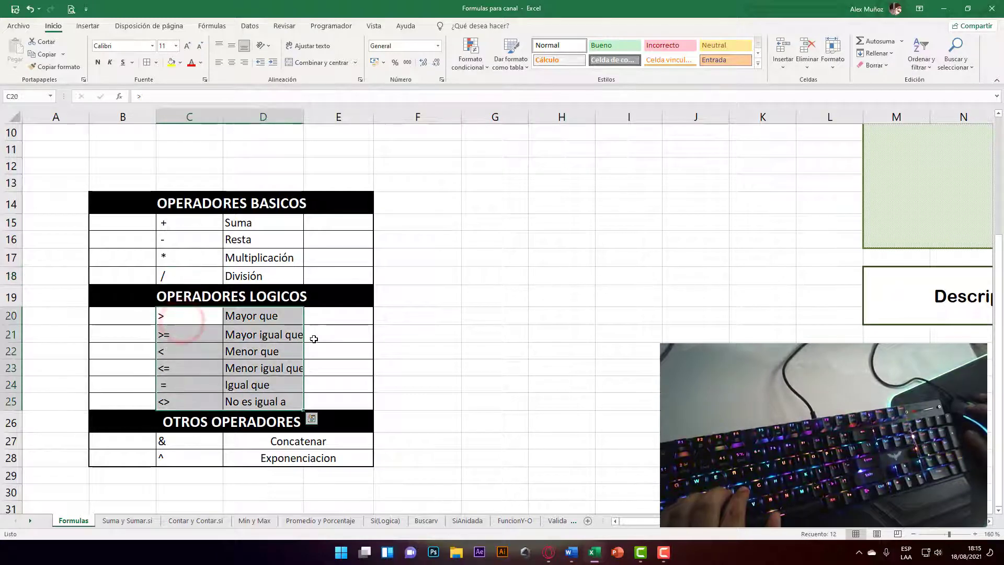
left_click(323, 322)
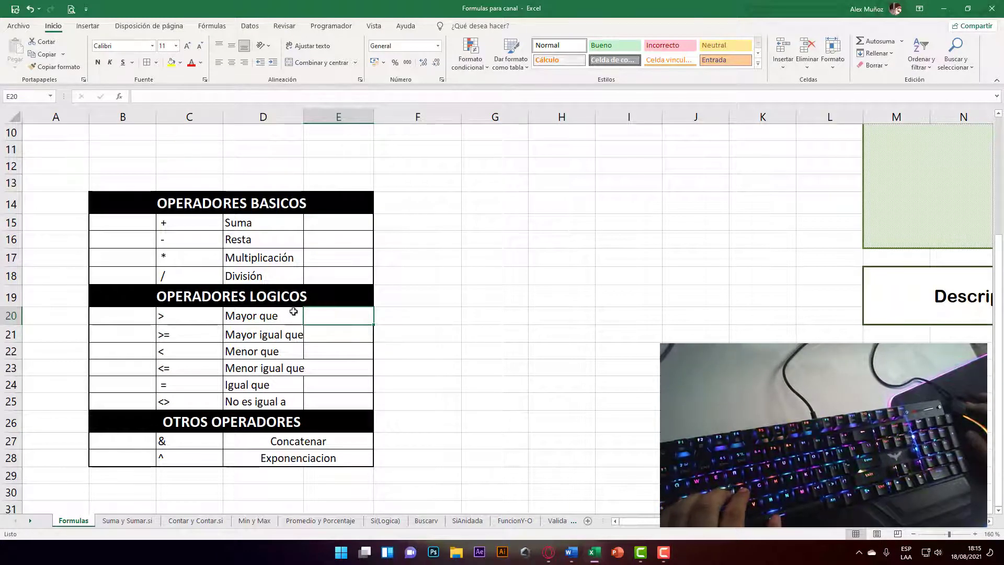
left_click_drag(198, 314, 188, 400)
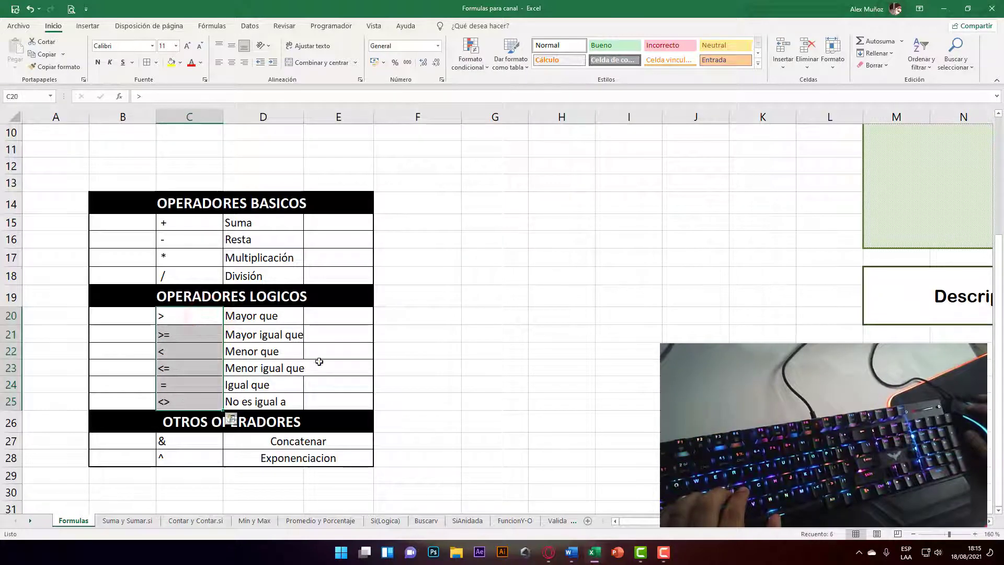
left_click(333, 354)
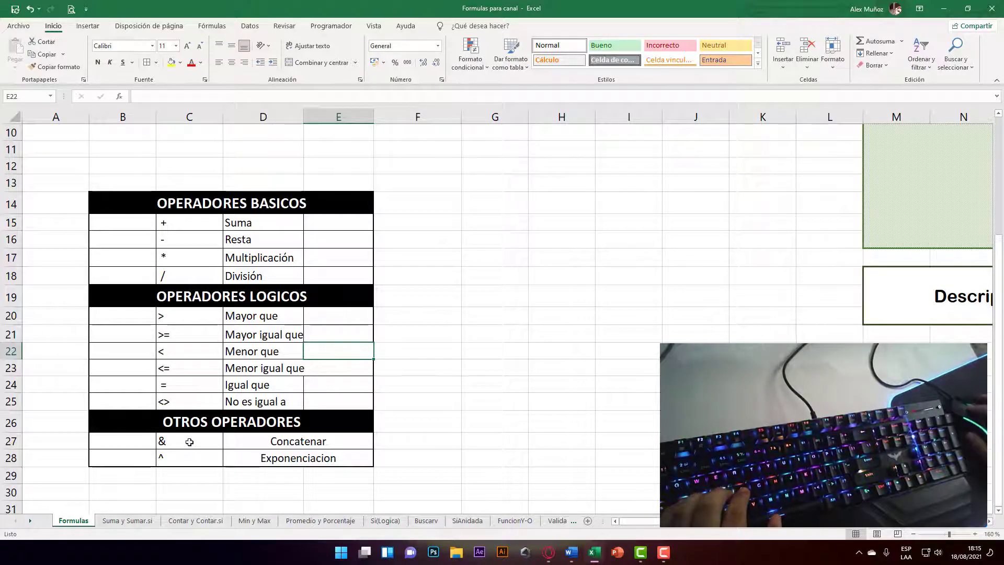
Point out the Concatenar operator and the ^ exponentiation symbol
left_click(185, 442)
left_click(284, 442)
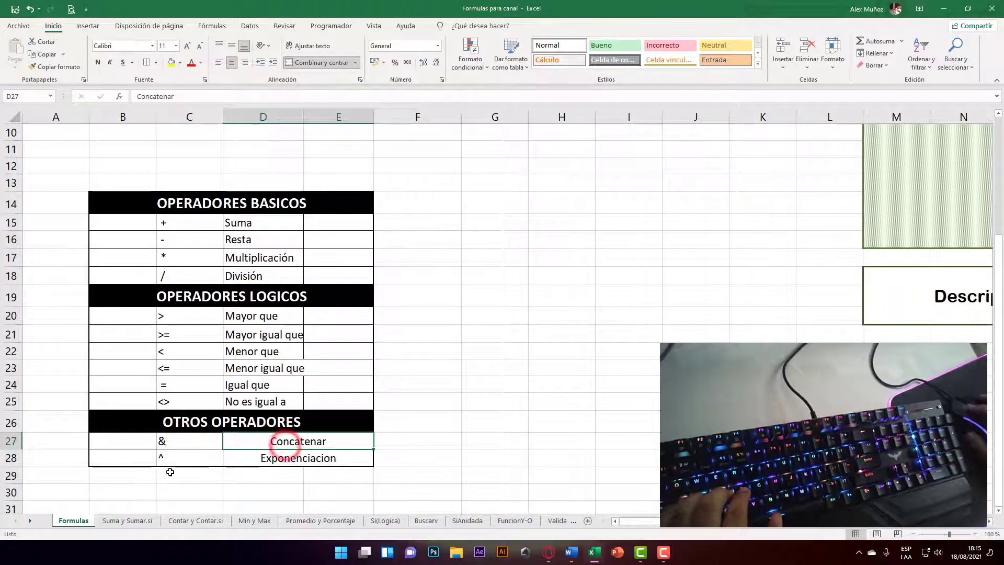
left_click(192, 456)
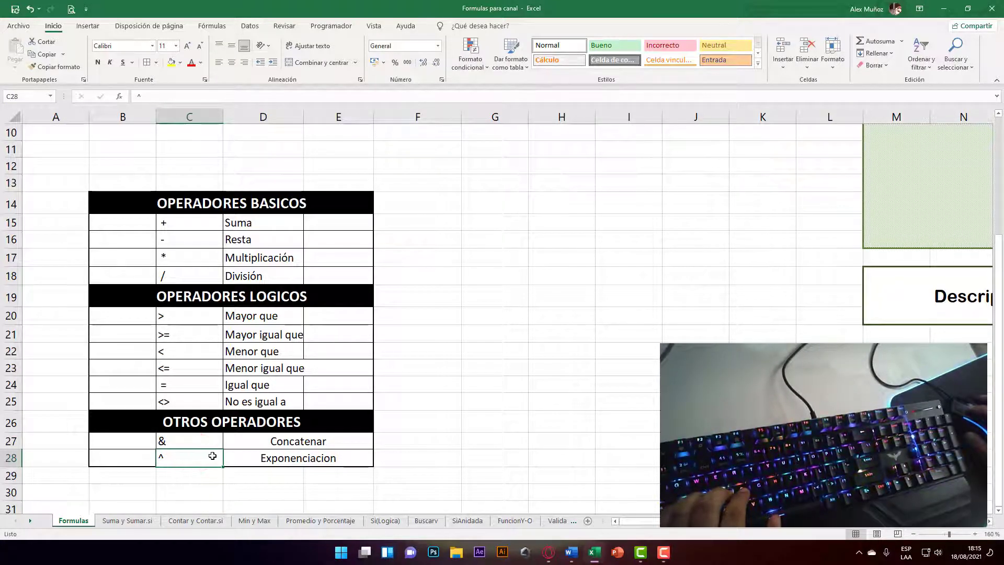
left_click_drag(298, 459, 105, 459)
scroll(292, 465, "up", 3)
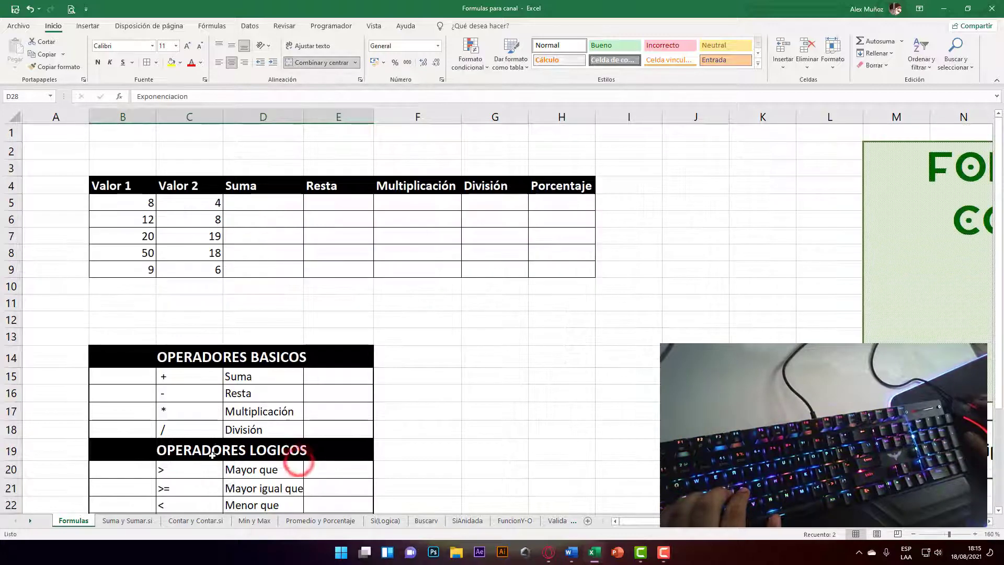
scroll(181, 401, "down", 2)
scroll(181, 400, "up", 2)
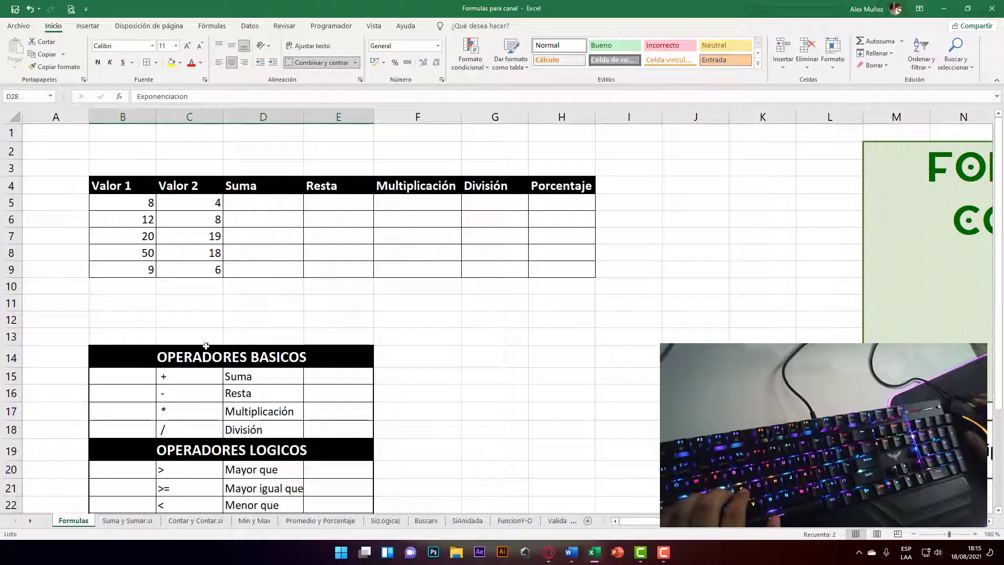
left_click(256, 201)
left_click(424, 372)
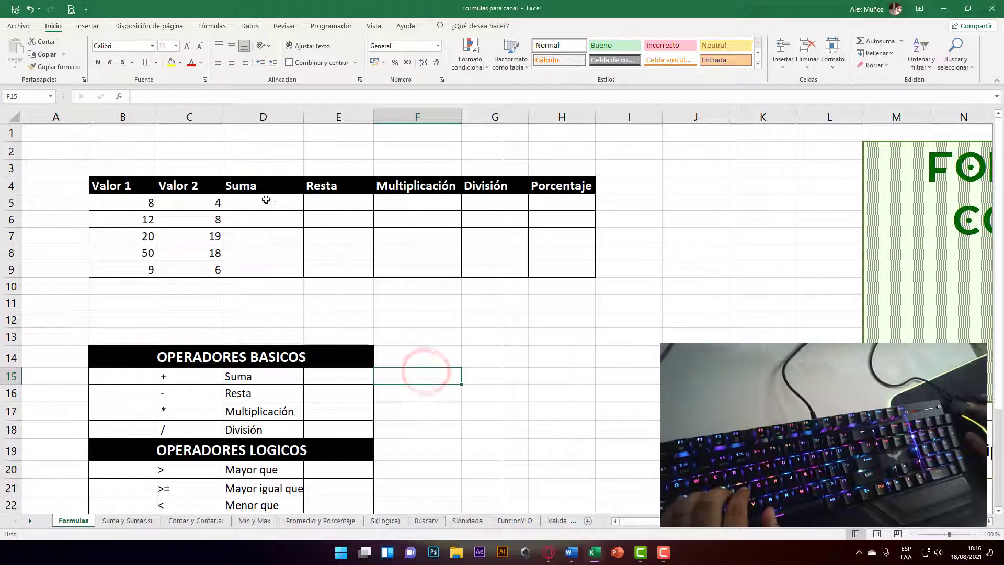
left_click(264, 200)
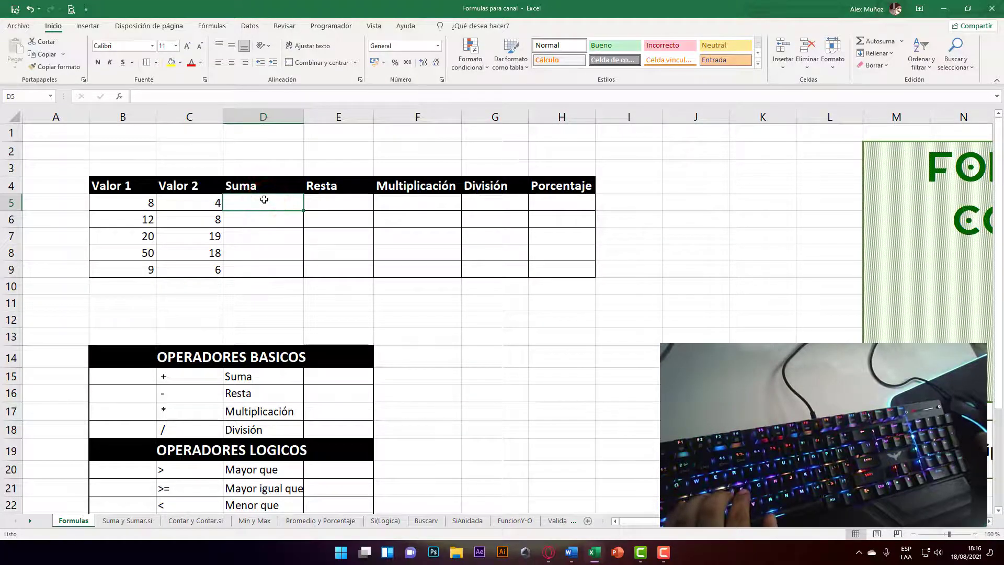
type("=")
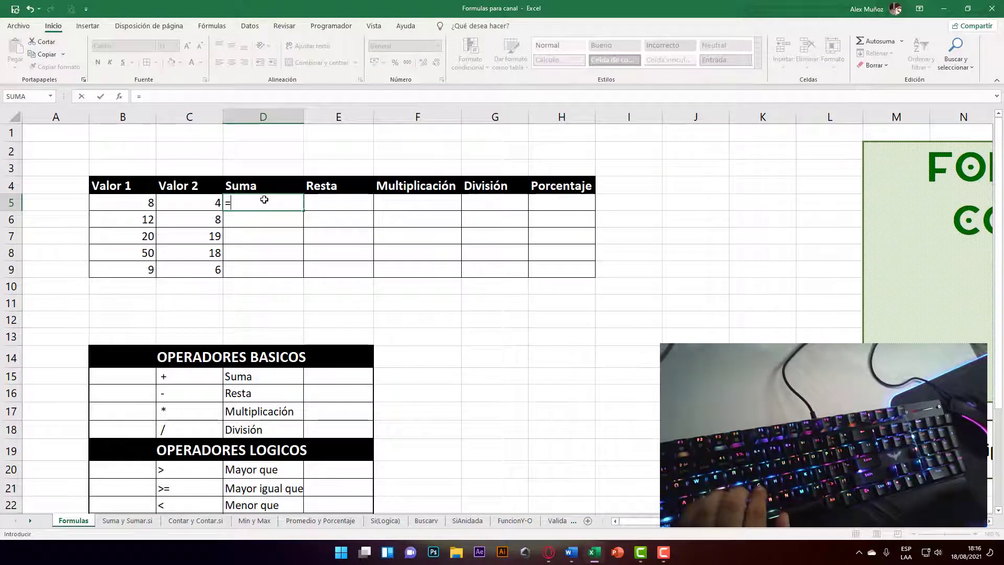
key("Escape")
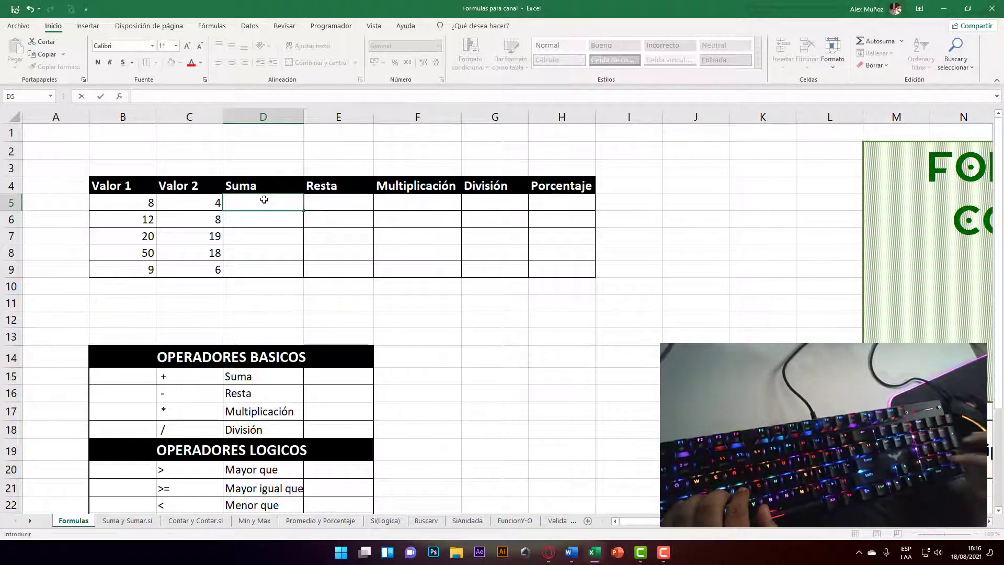
type("2+2")
key("Return")
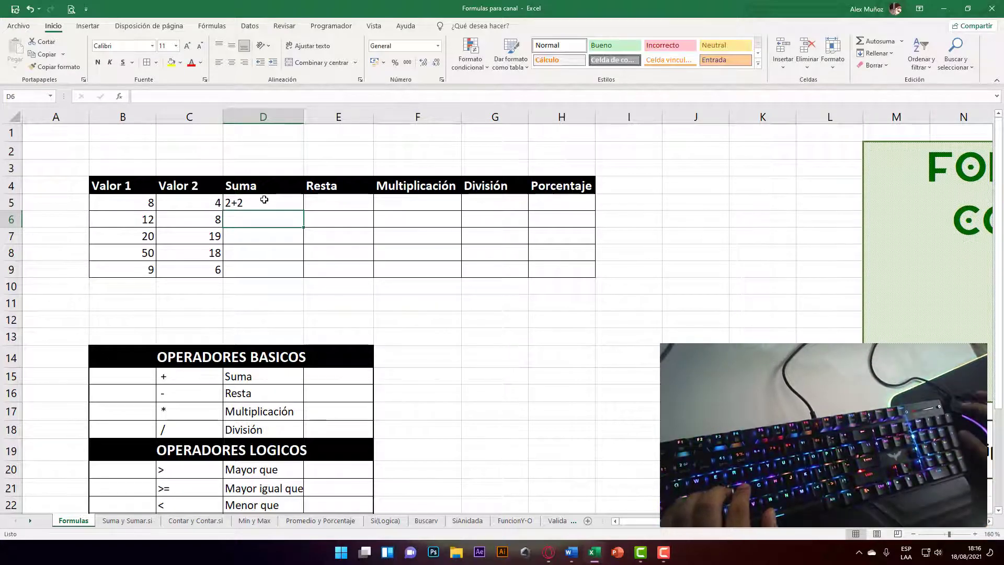
left_click(264, 199)
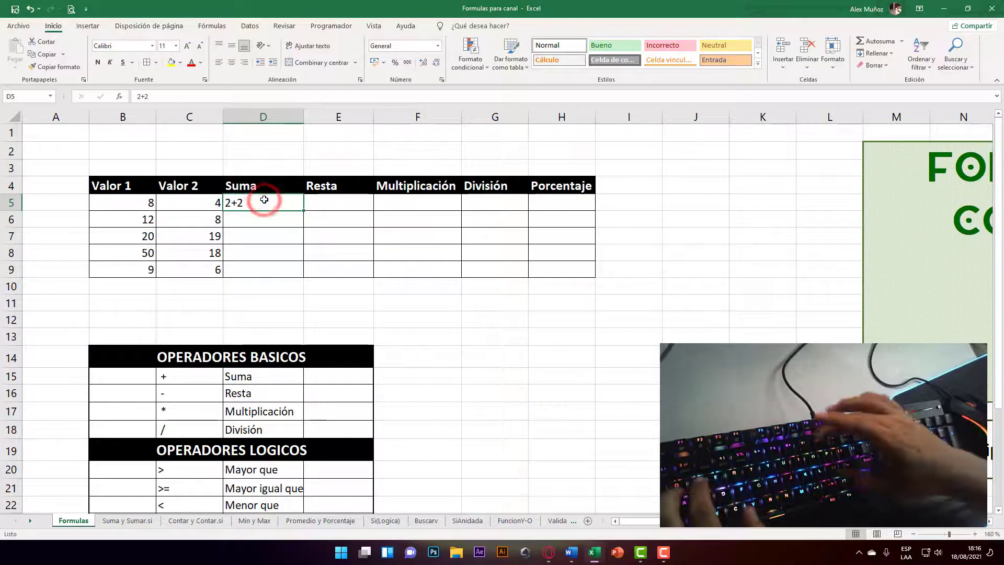
type("=2")
key("Return")
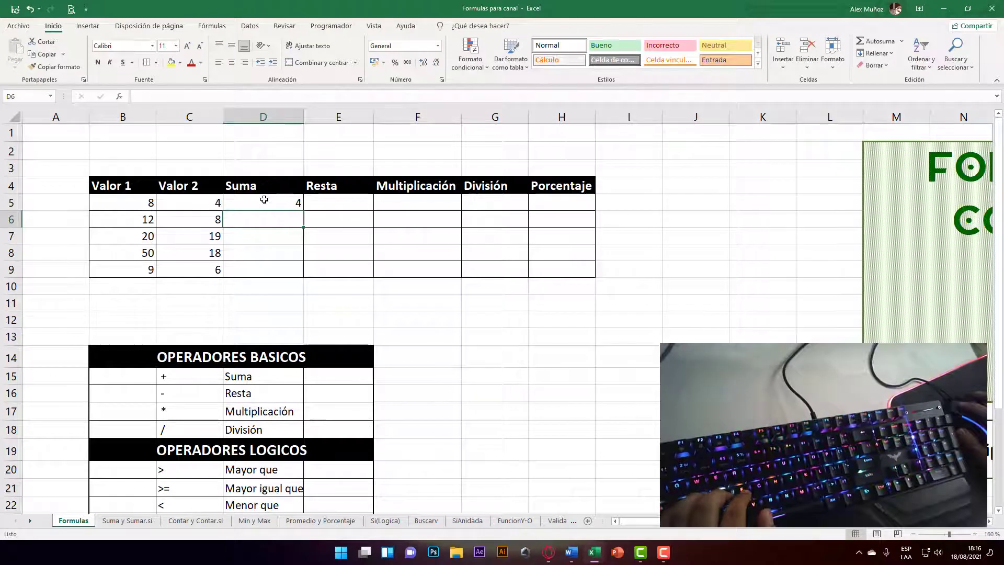
left_click(264, 199)
key("Delete")
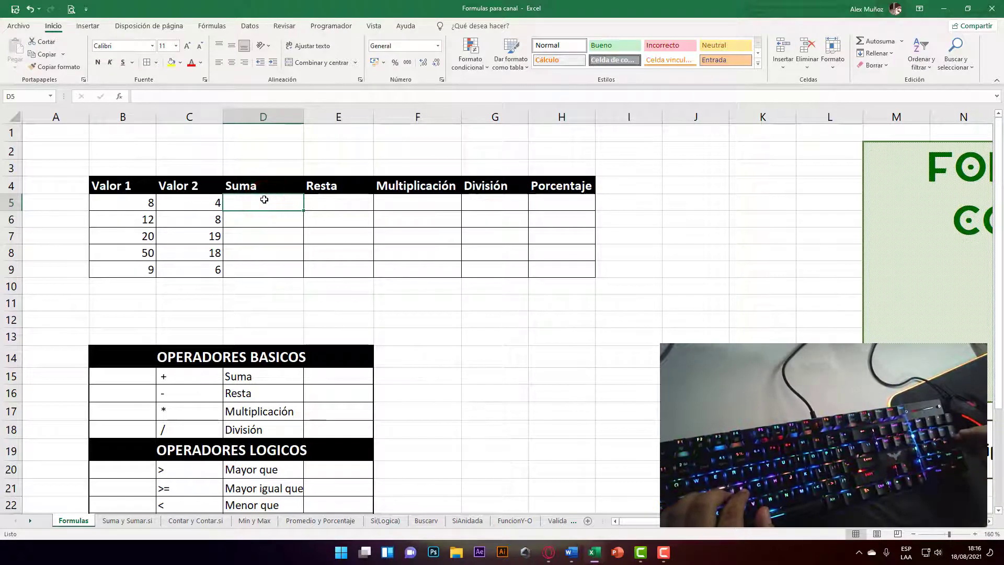
type("+2+")
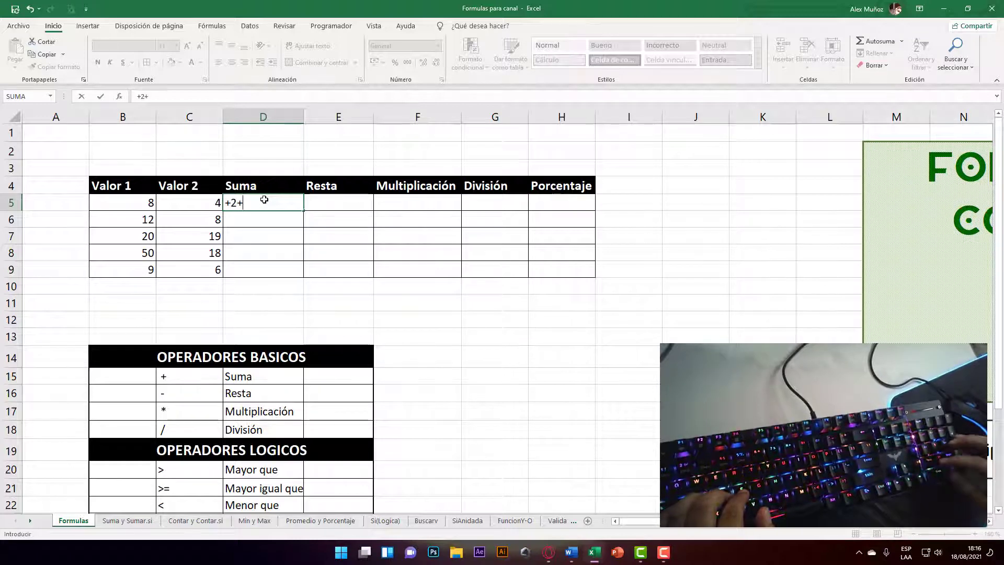
type("2")
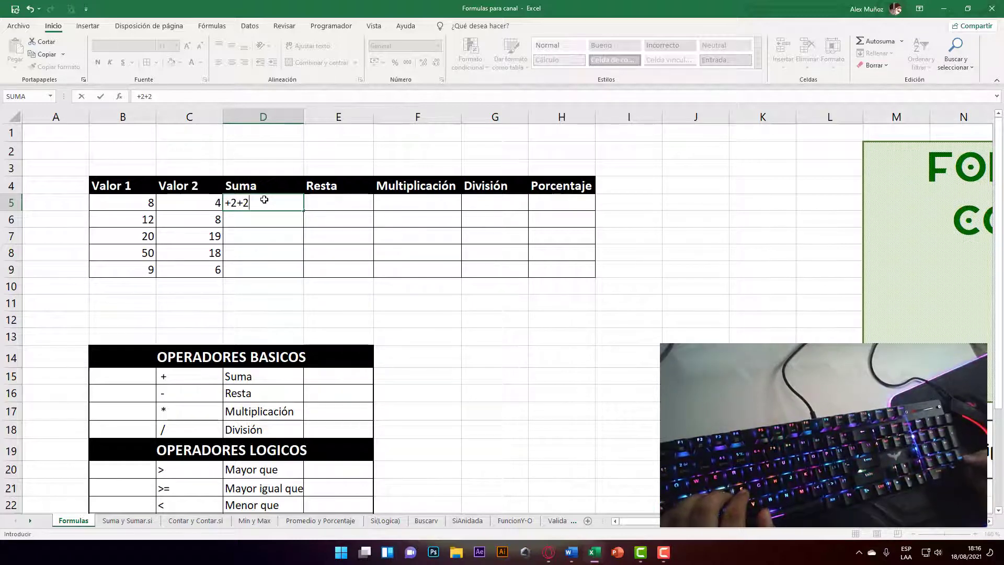
key("Tab")
type("+")
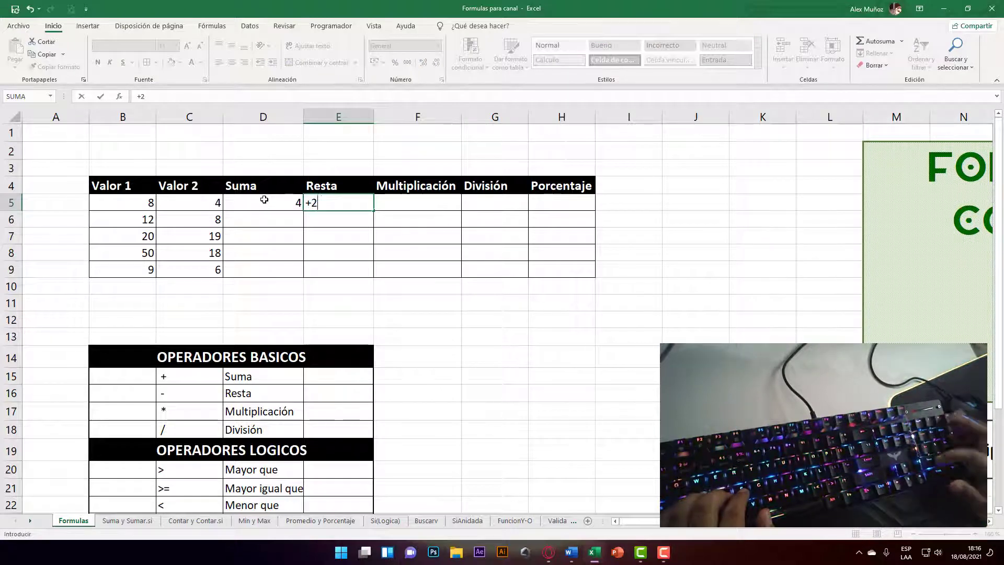
key("Return")
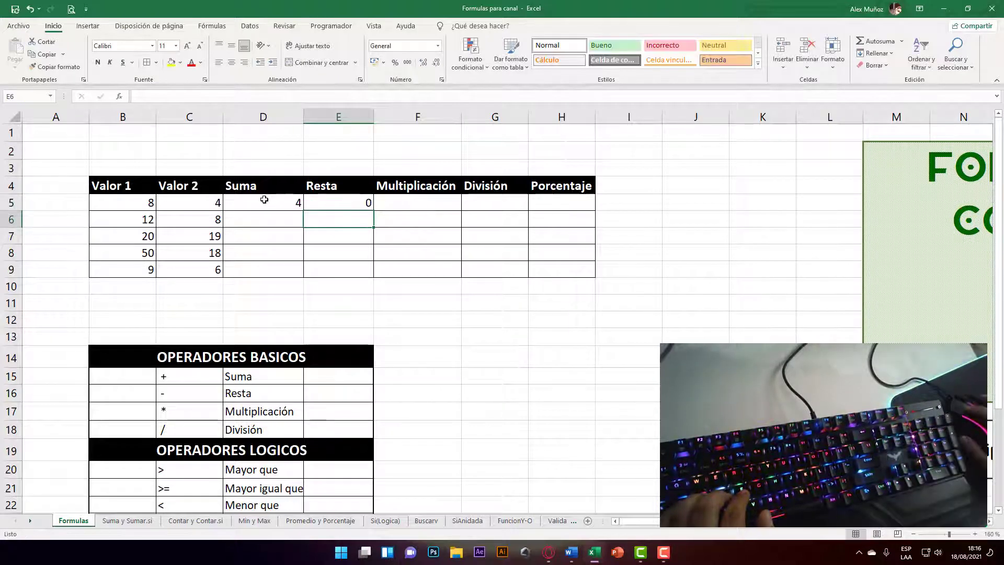
left_click(264, 200)
double_click(264, 200)
key("BackSpace")
key("BackSpace")
key("BackSpace")
key("BackSpace")
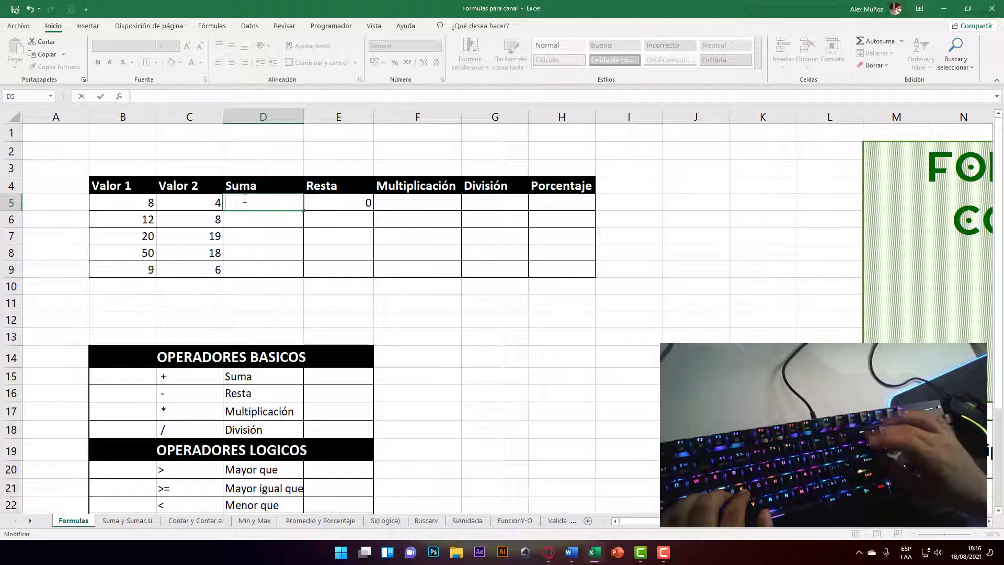
key("Tab")
left_click(244, 200)
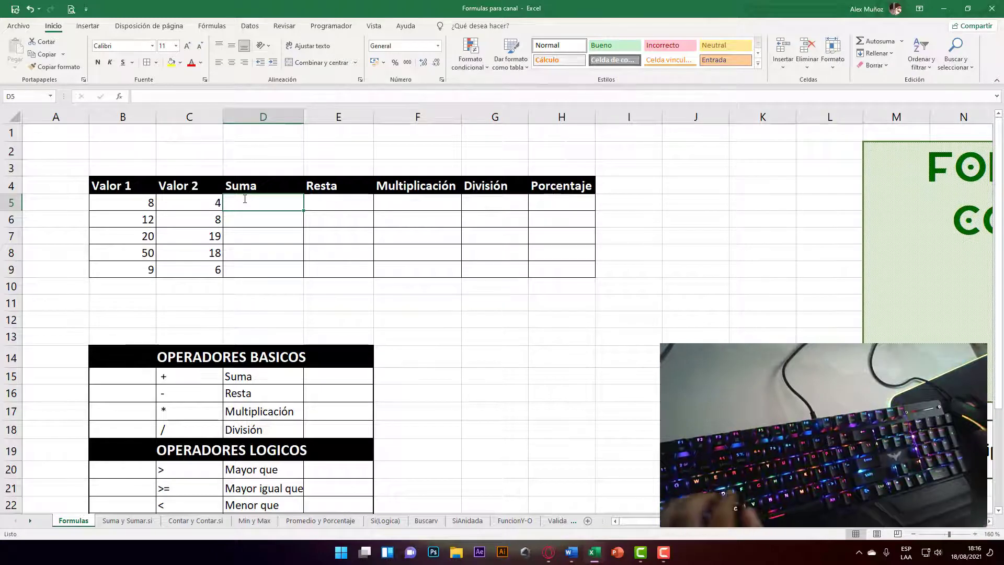
Enter =B5+C5 in D5 and fill it down to D9, giving 12, 20, 39, 68, 15
type("=")
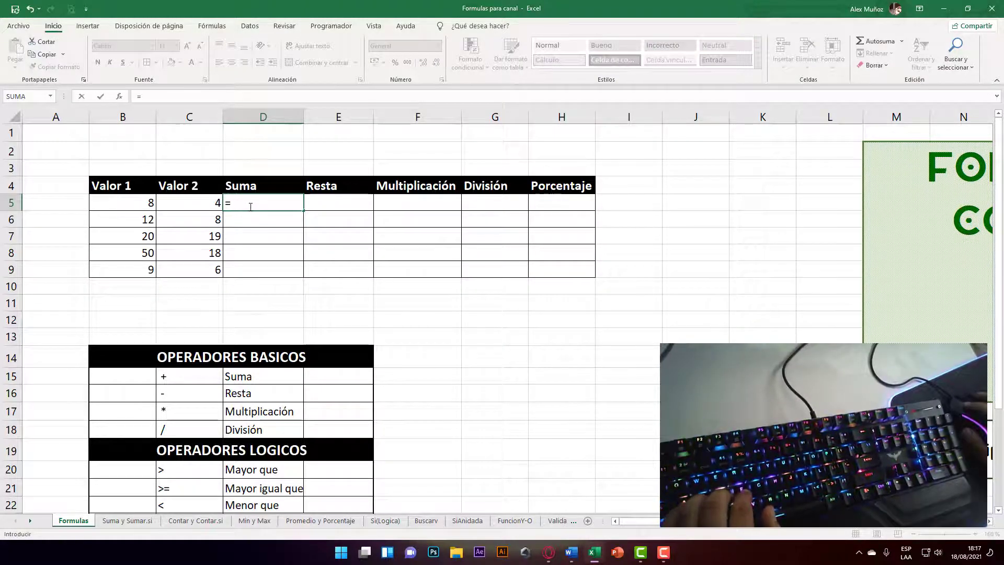
left_click(140, 209)
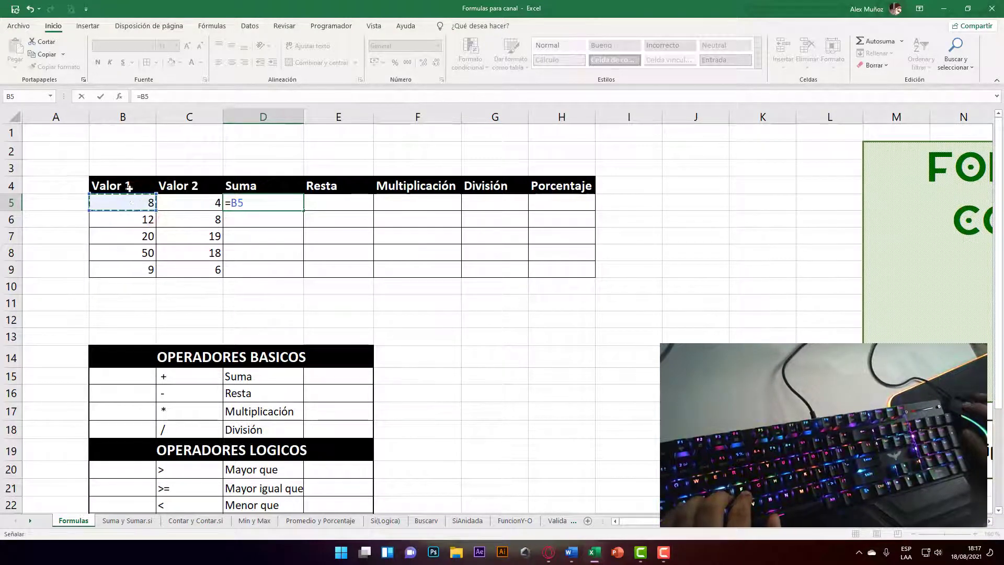
type("+")
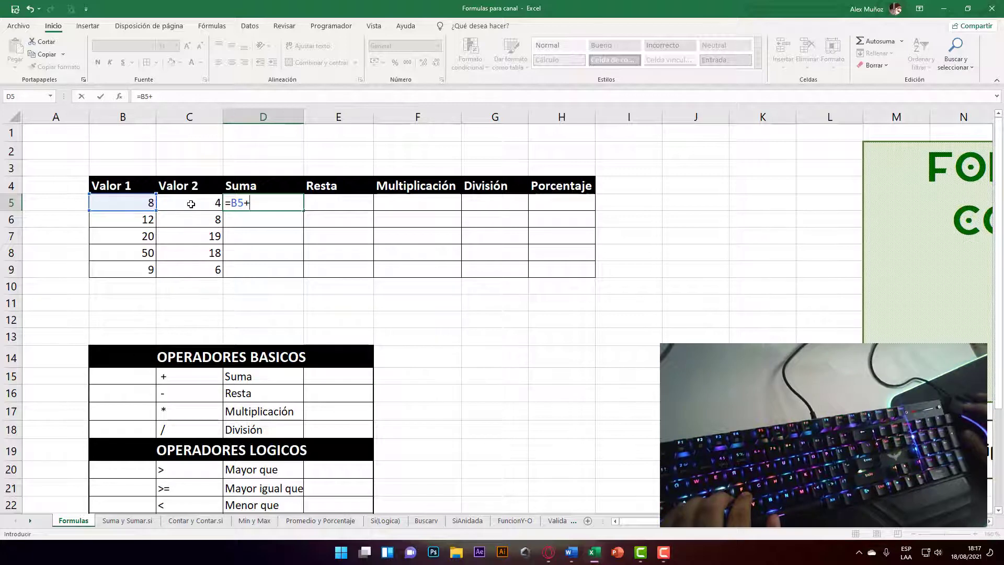
left_click(191, 204)
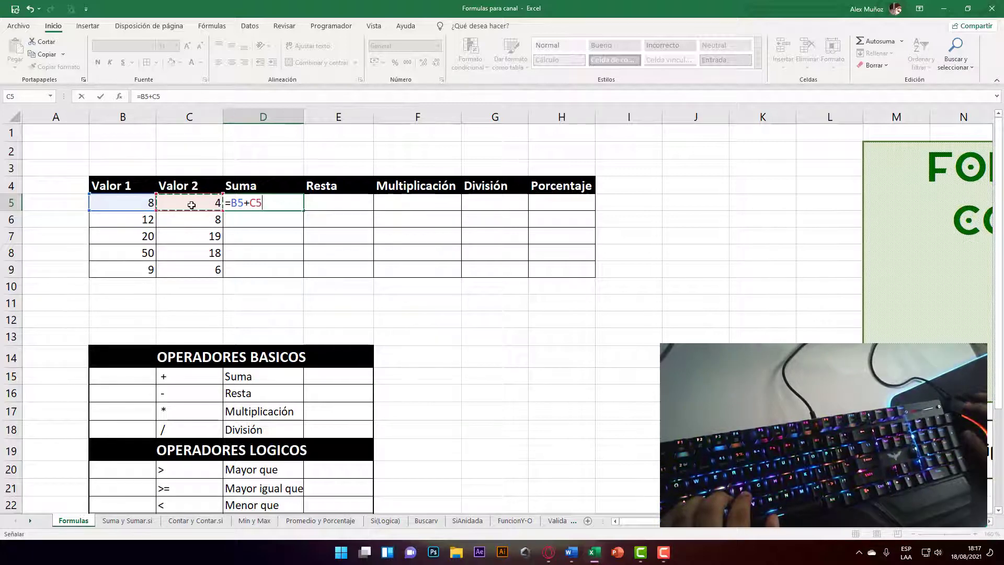
key("Return")
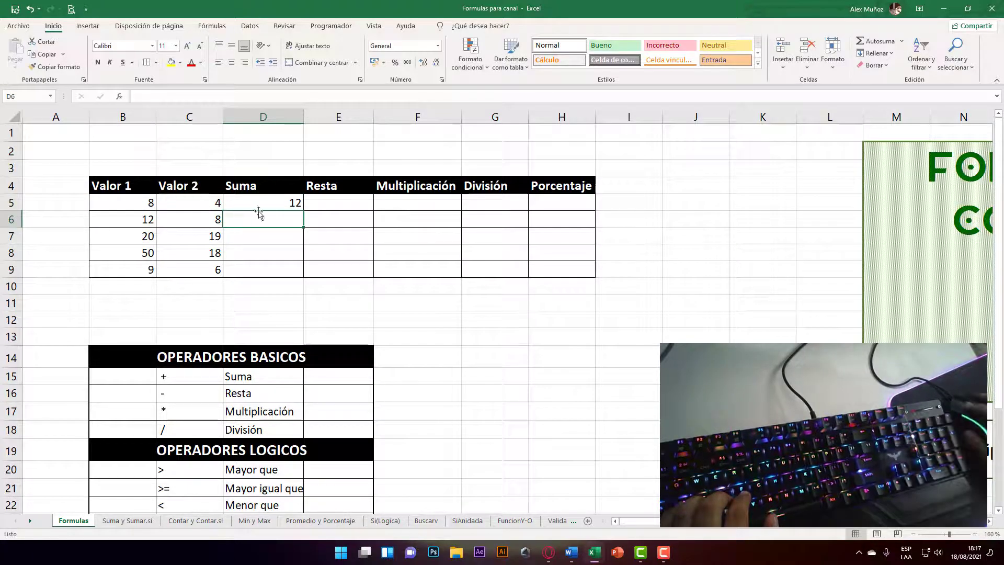
left_click(268, 205)
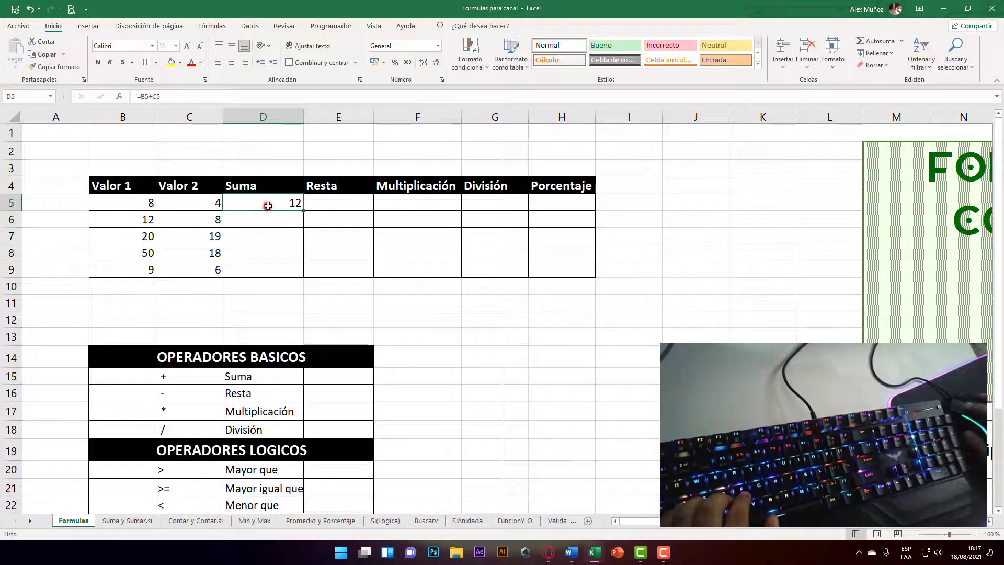
double_click(304, 212)
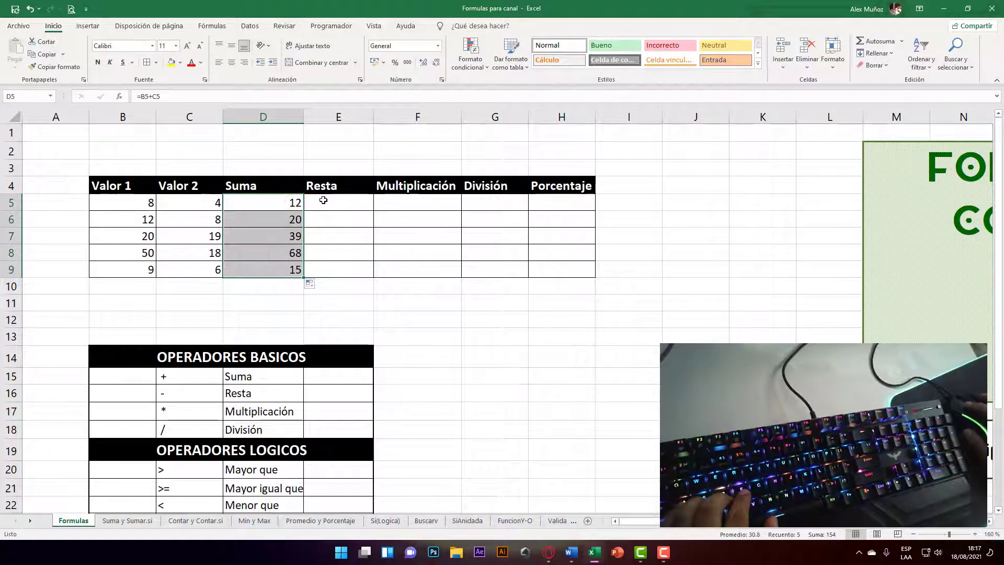
left_click(325, 200)
Enter =B5-C5 in E5 for a Resta of 4
type("=")
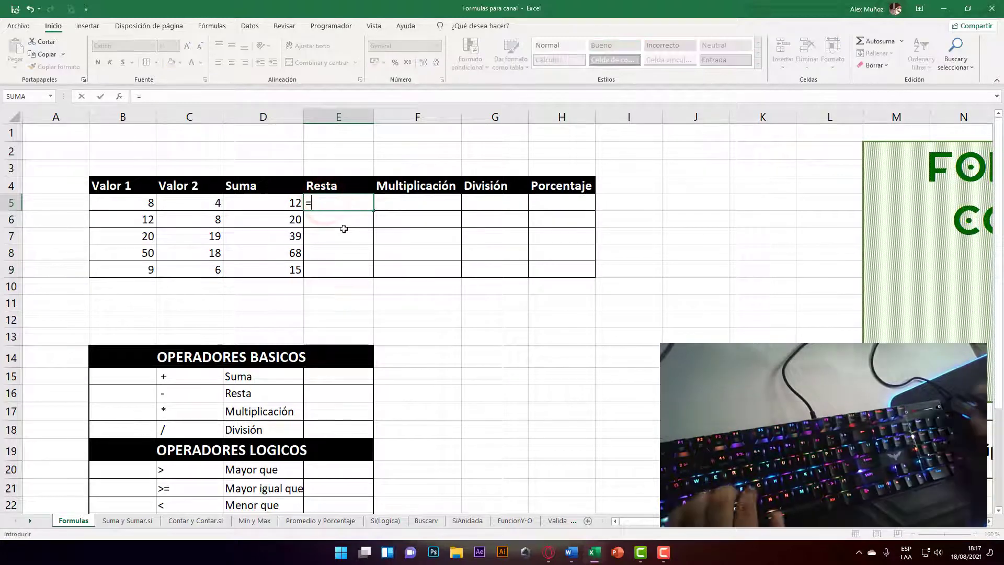
left_click(136, 206)
type("-")
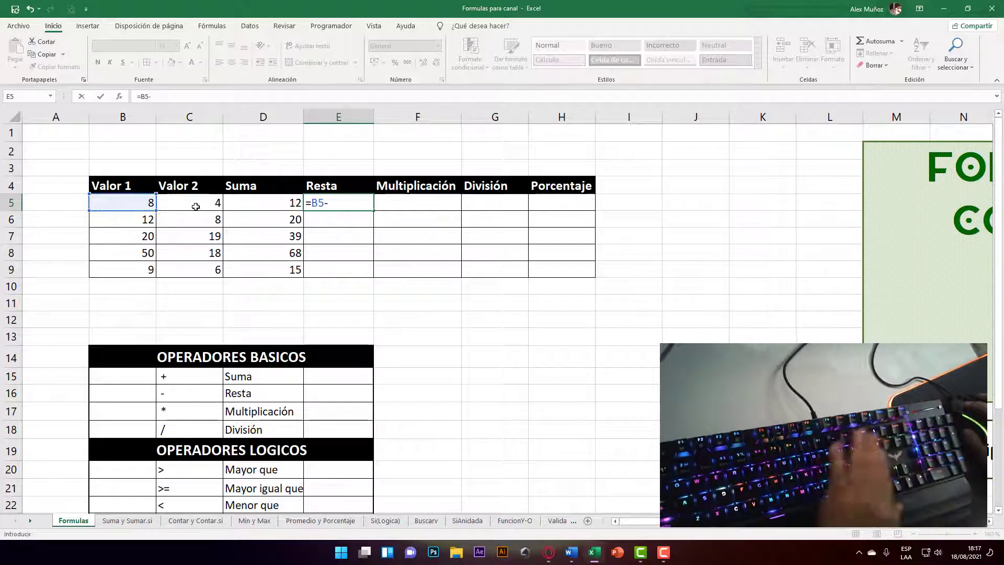
left_click(198, 204)
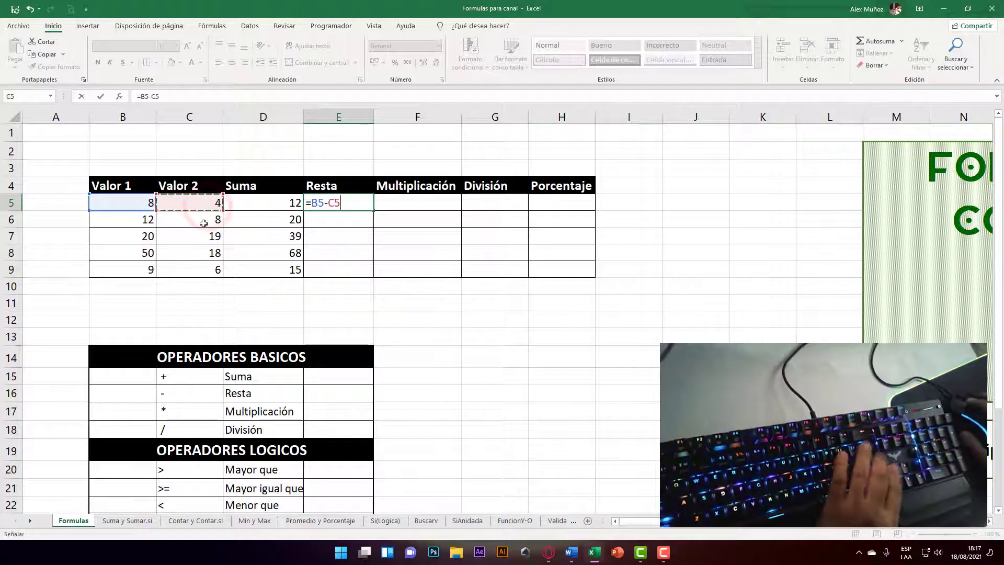
key("Return")
left_click(349, 202)
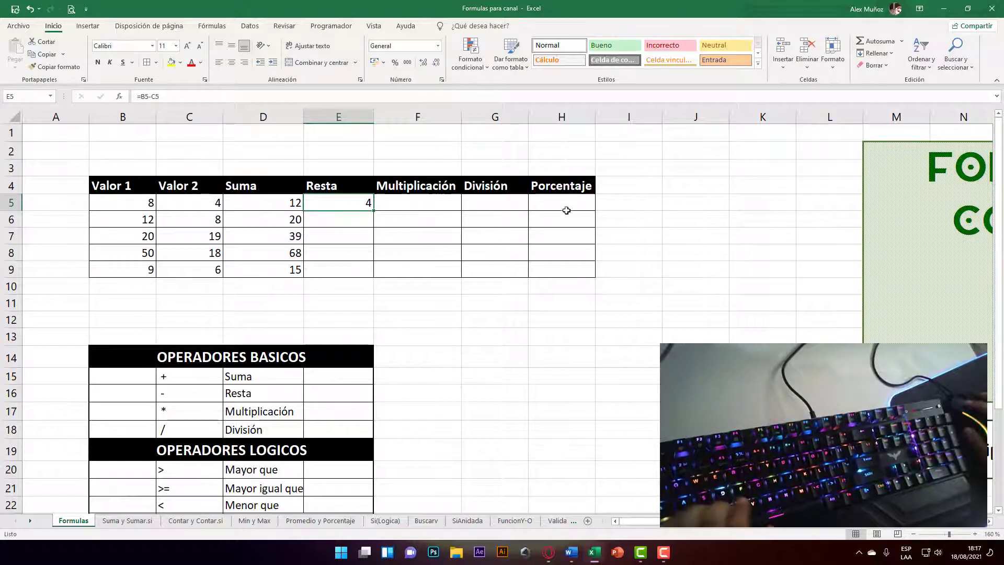
Enter =B5*C5 in F5, giving a Multiplicación of 32
left_click(424, 207)
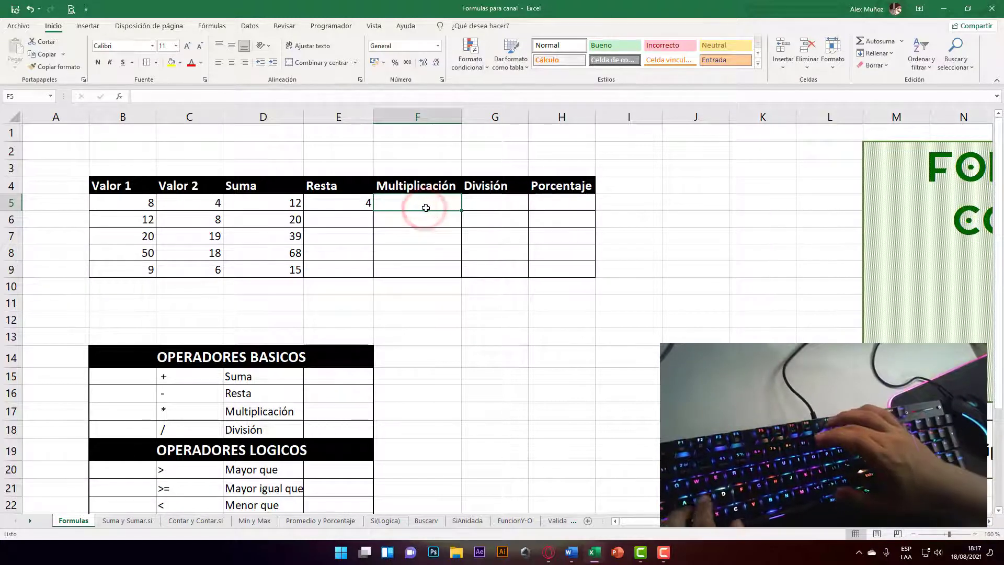
type("=")
left_click(140, 202)
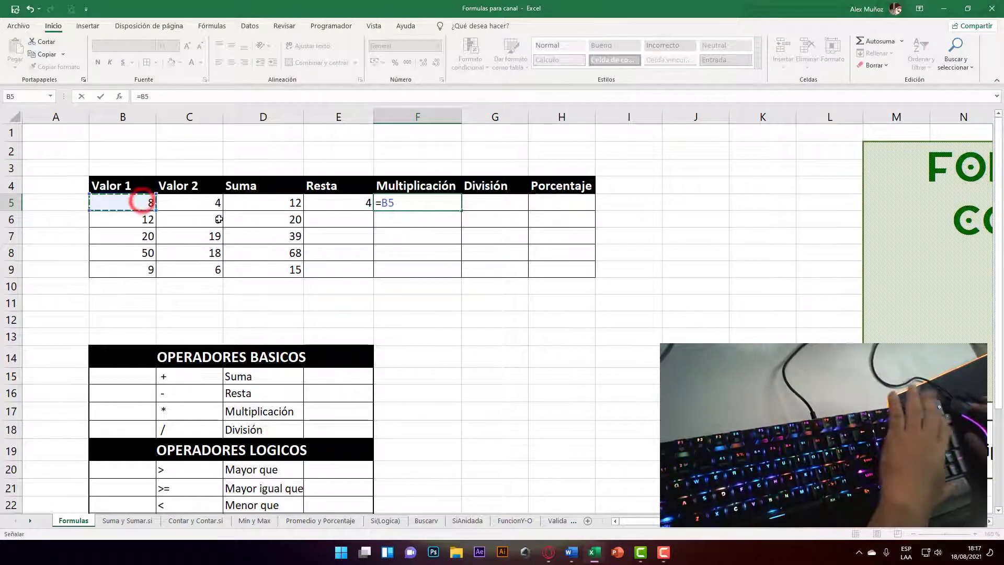
type("*")
left_click(205, 208)
key("Return")
Enter =B5/C5 in G5, giving a División of 2
left_click(494, 199)
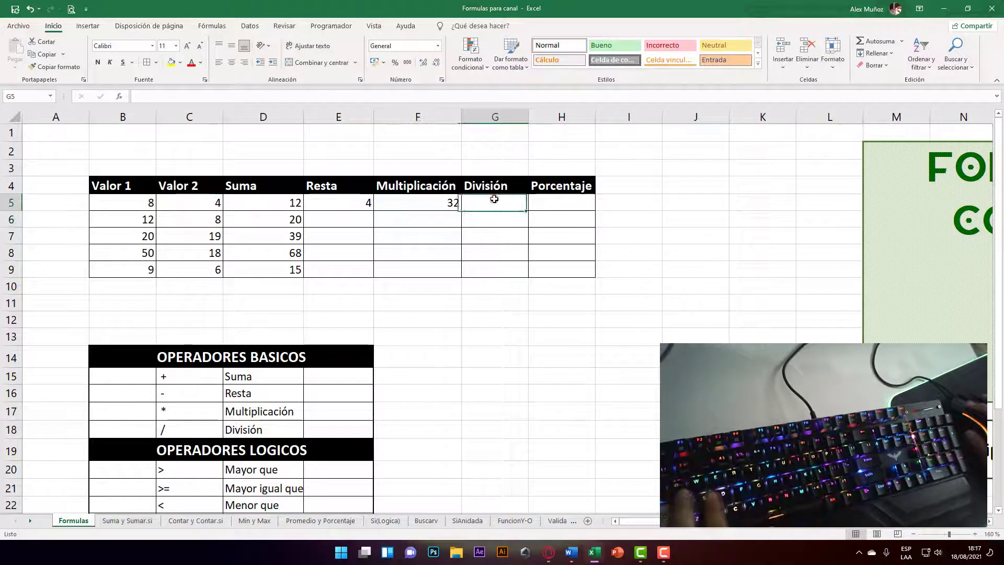
type("=")
left_click(144, 201)
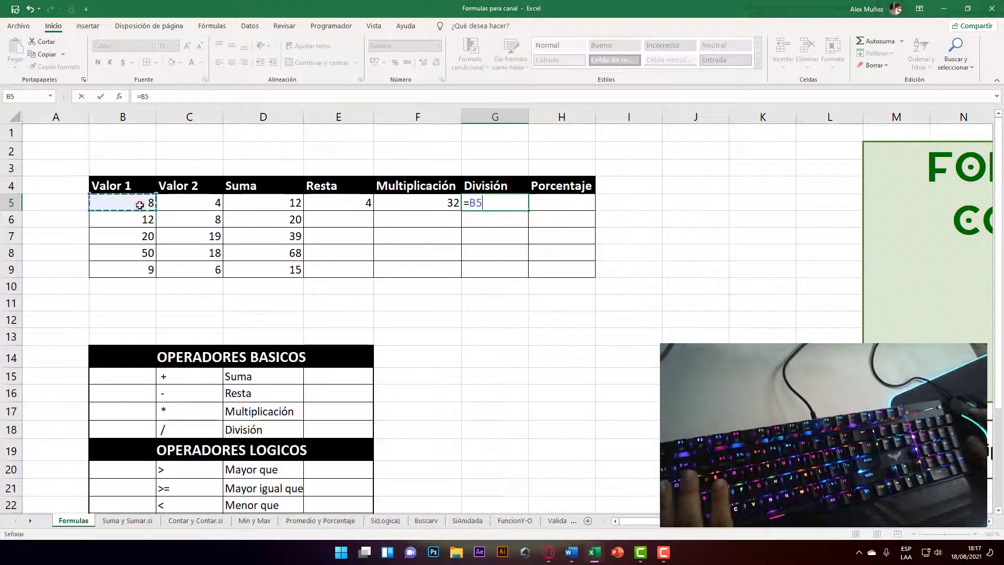
type("/")
left_click(186, 202)
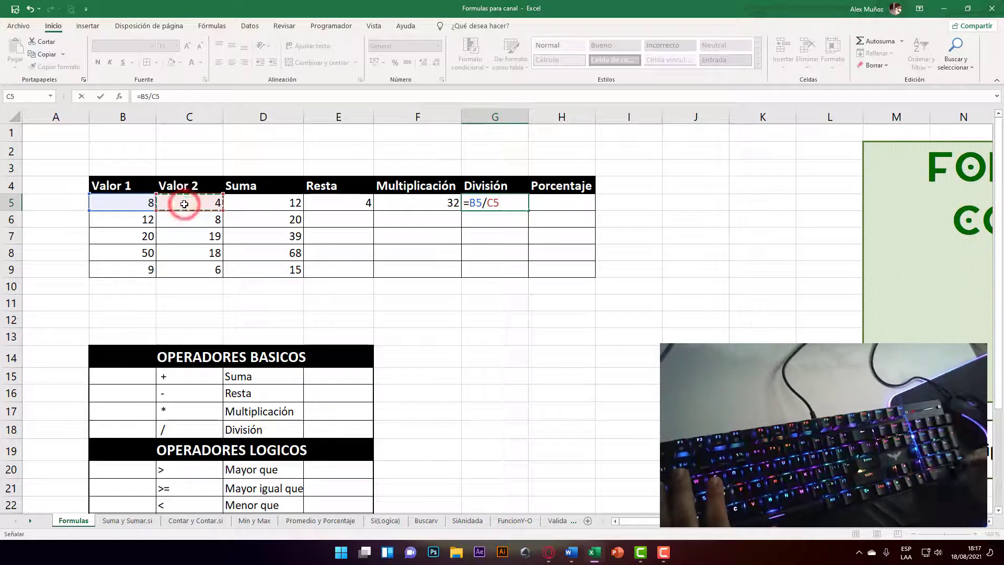
key("Return")
Enter =B5*10% in H5 for a Porcentaje of 0.8
left_click(550, 200)
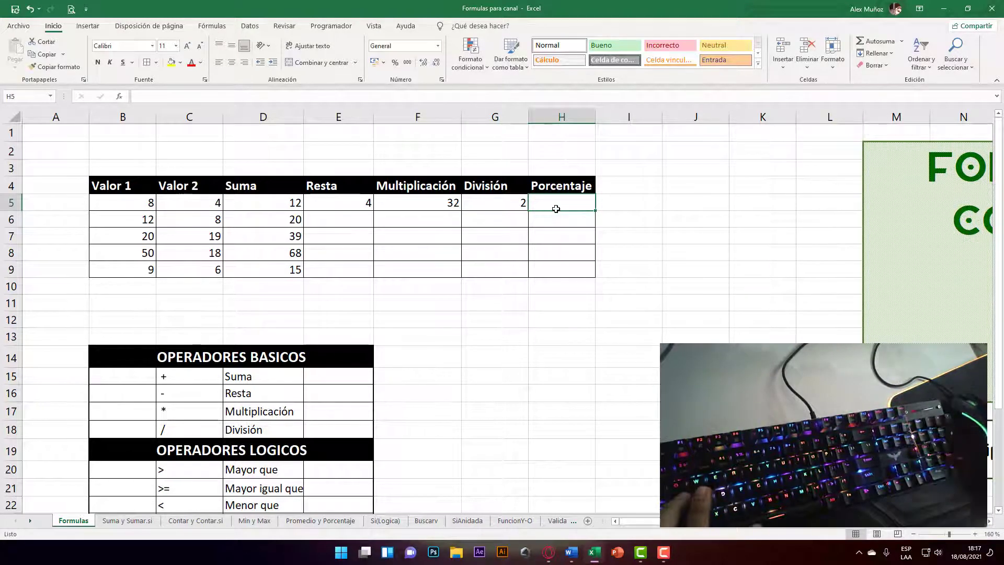
type("=")
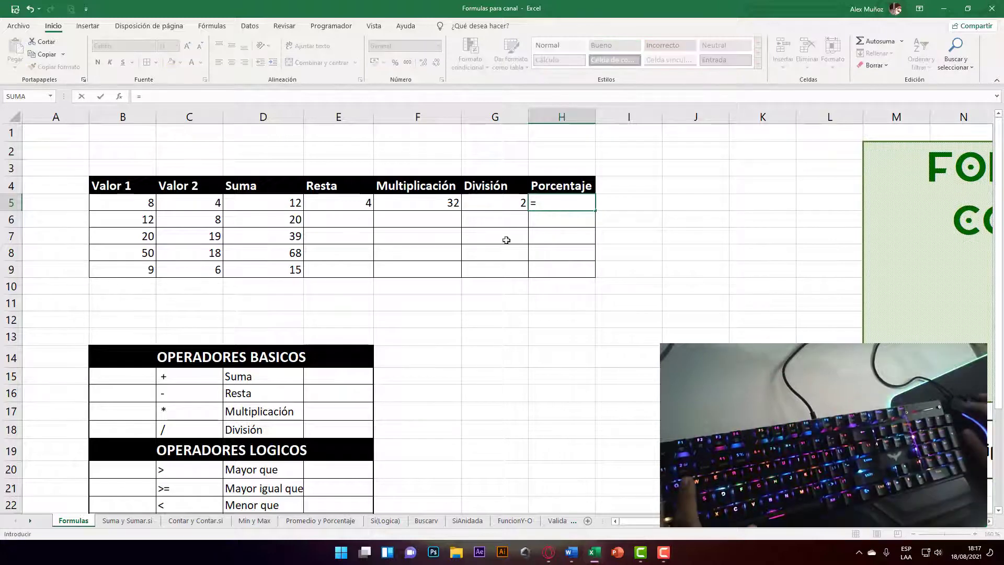
left_click(147, 201)
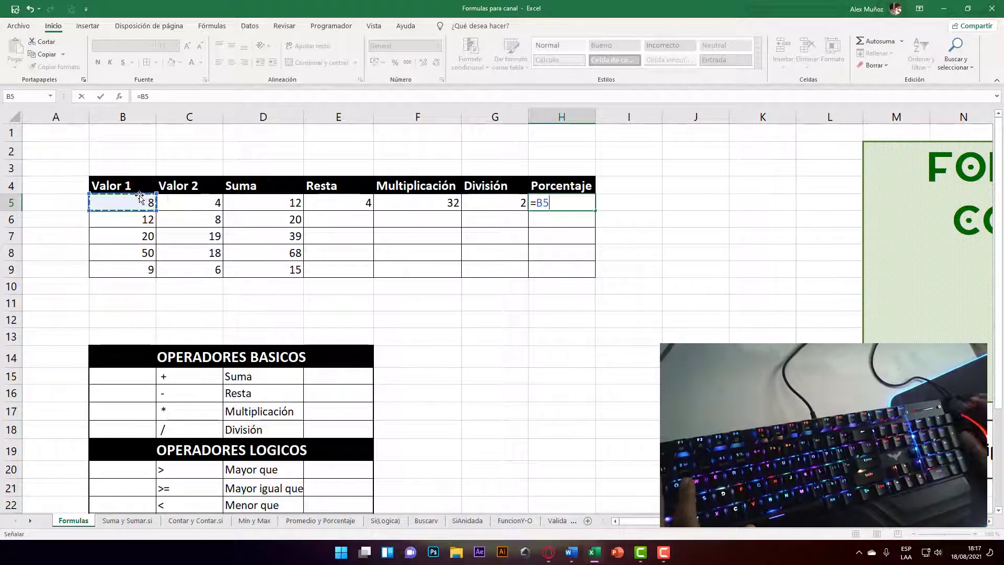
type("*10%")
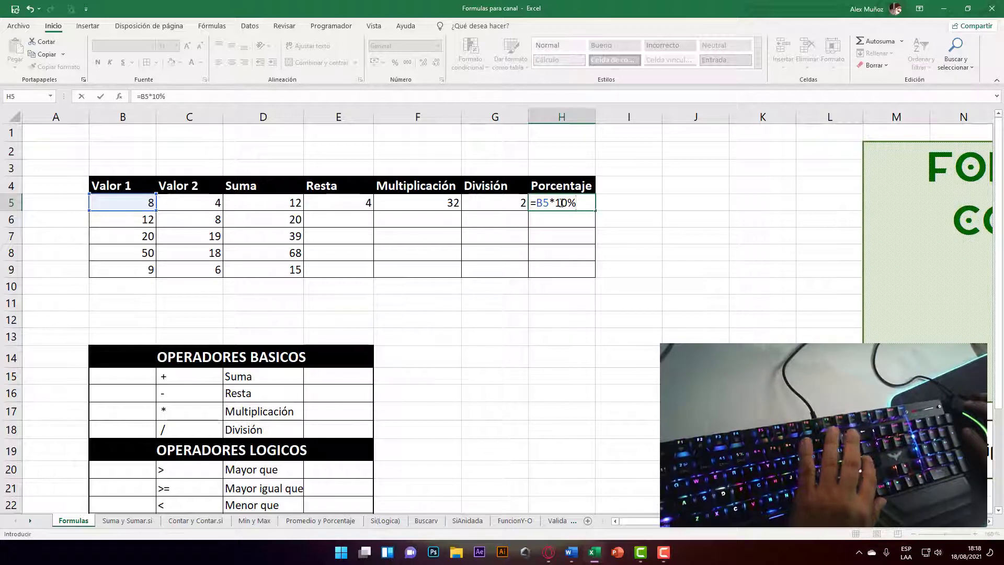
key("Return")
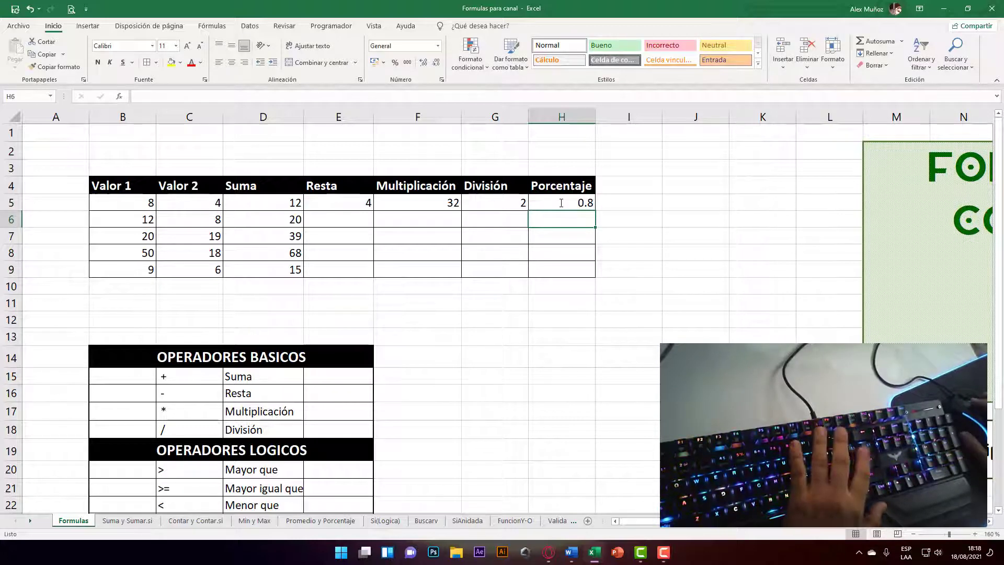
left_click(368, 203)
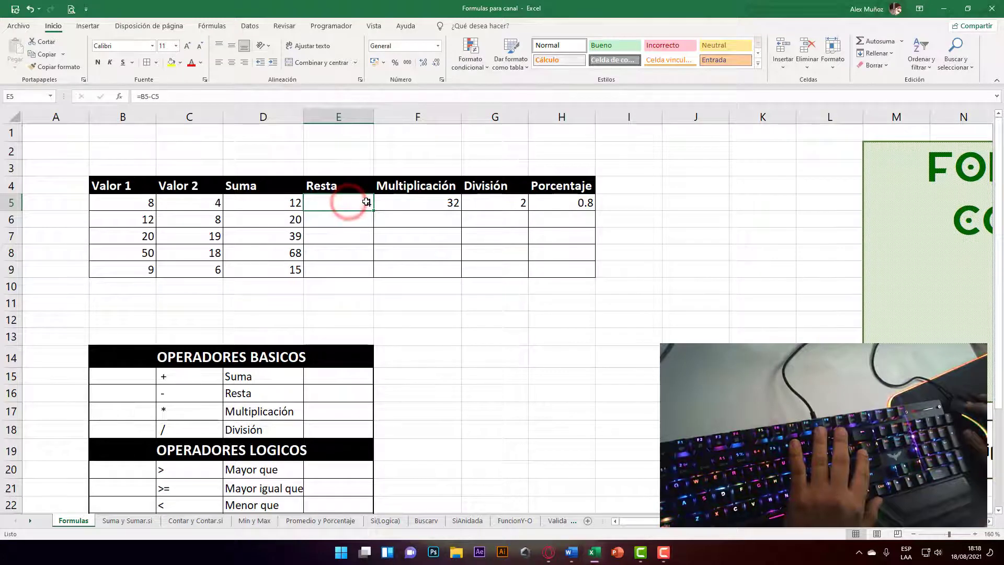
Copy the E5:H5 formulas down to row 9, redoing the fill with Ctrl+J over E5:H9
left_click_drag(356, 202, 563, 204)
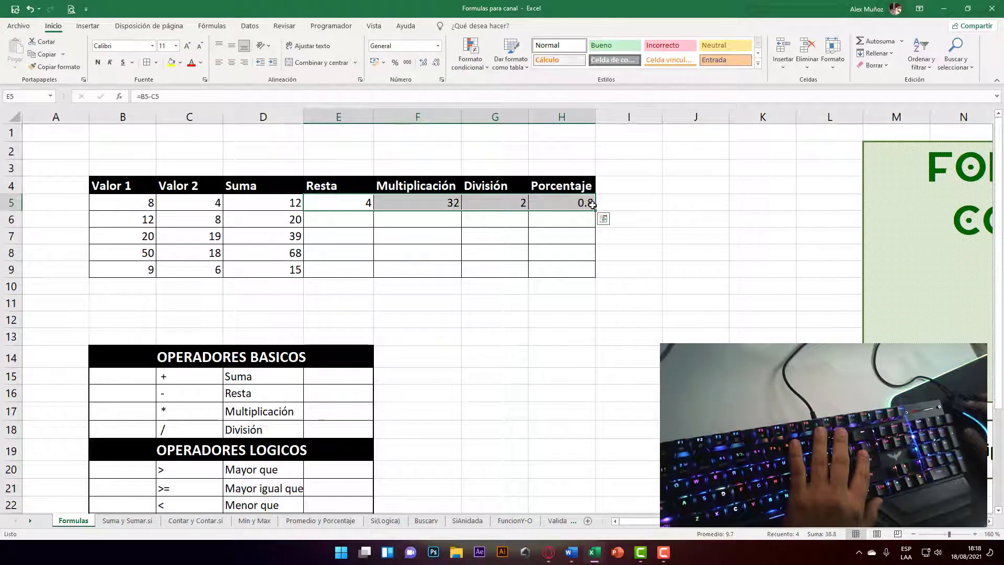
double_click(594, 211)
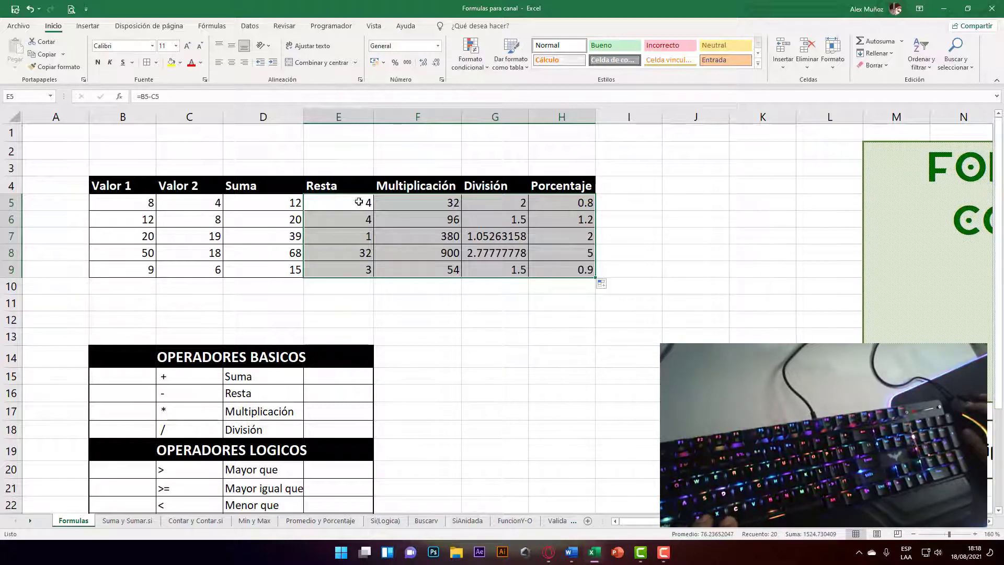
key("ctrl+z")
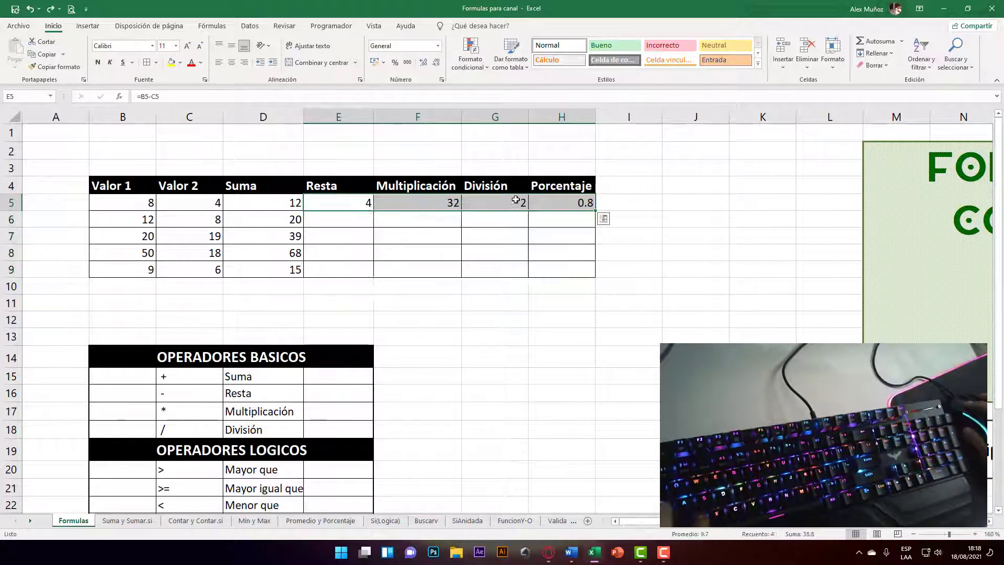
left_click(483, 266)
left_click_drag(338, 204, 550, 269)
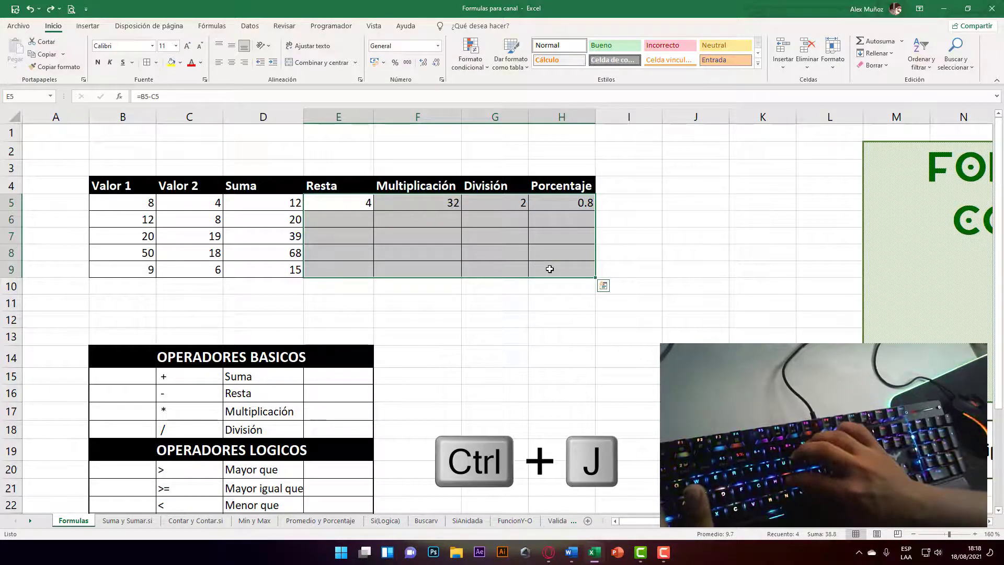
key("ctrl+j")
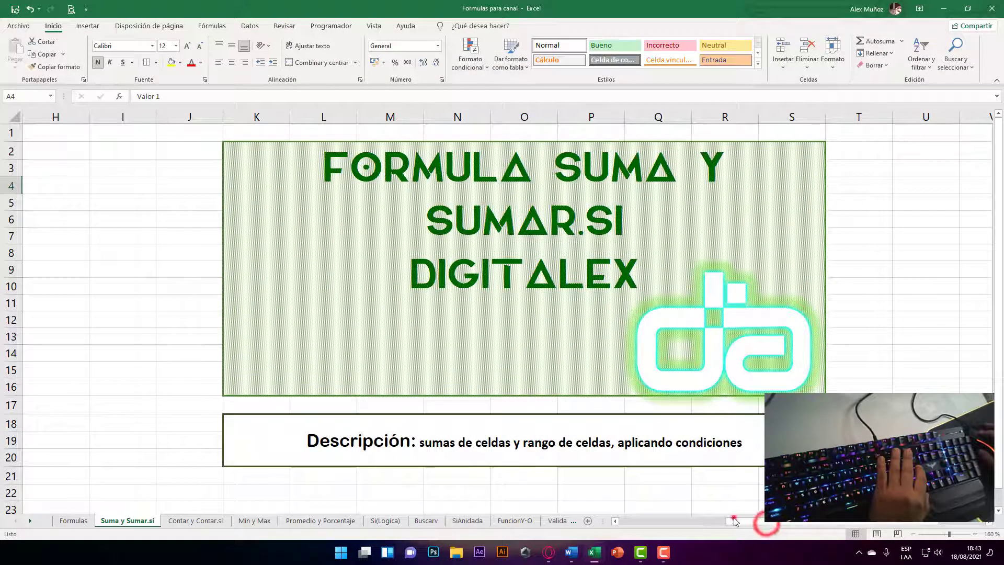
Enter =SUMA(A5:D5) in E5 and fill it to E9, giving 24, 37, 54, 78 and 28
left_click_drag(766, 523, 734, 522)
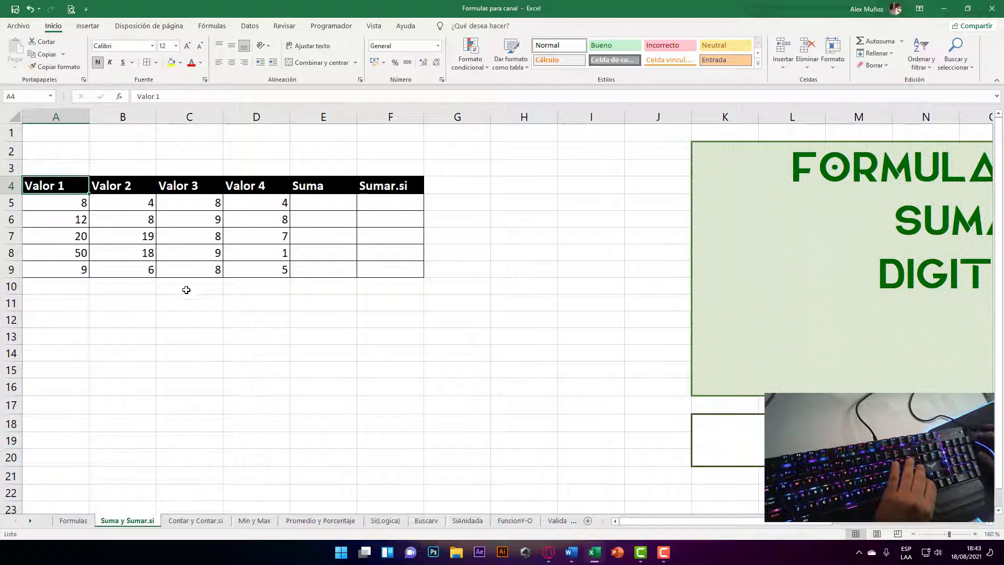
left_click(314, 202)
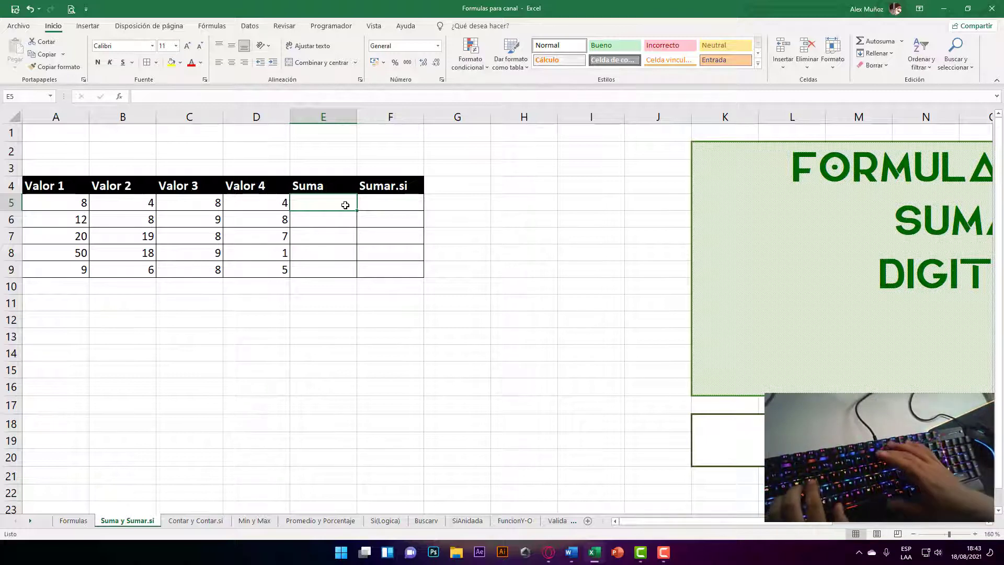
type("=s")
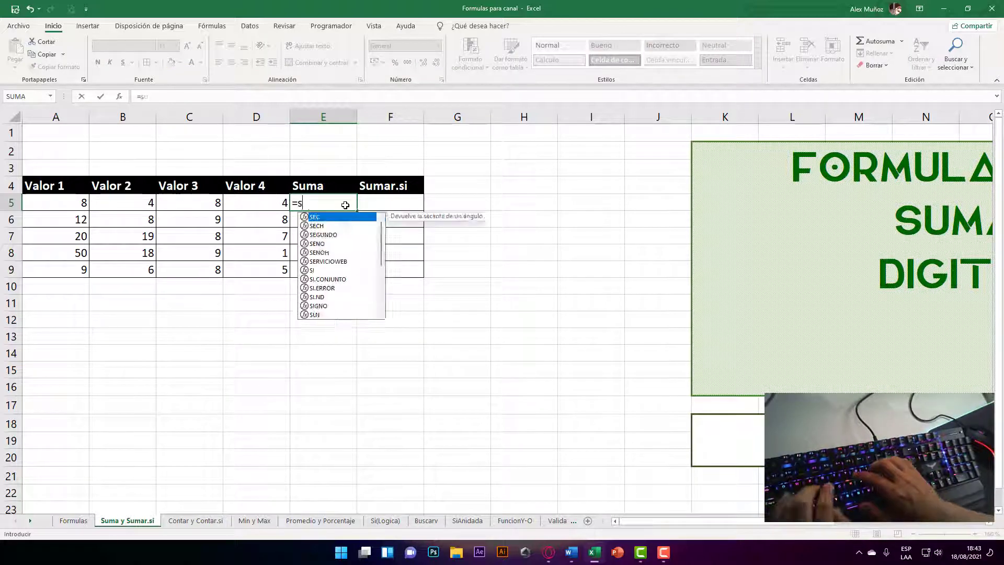
type("uma")
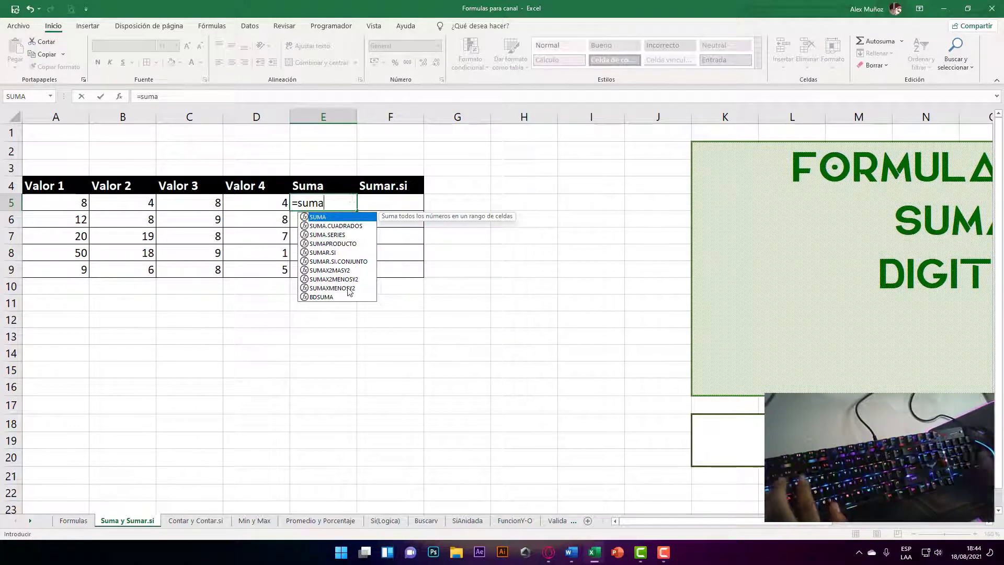
type("(")
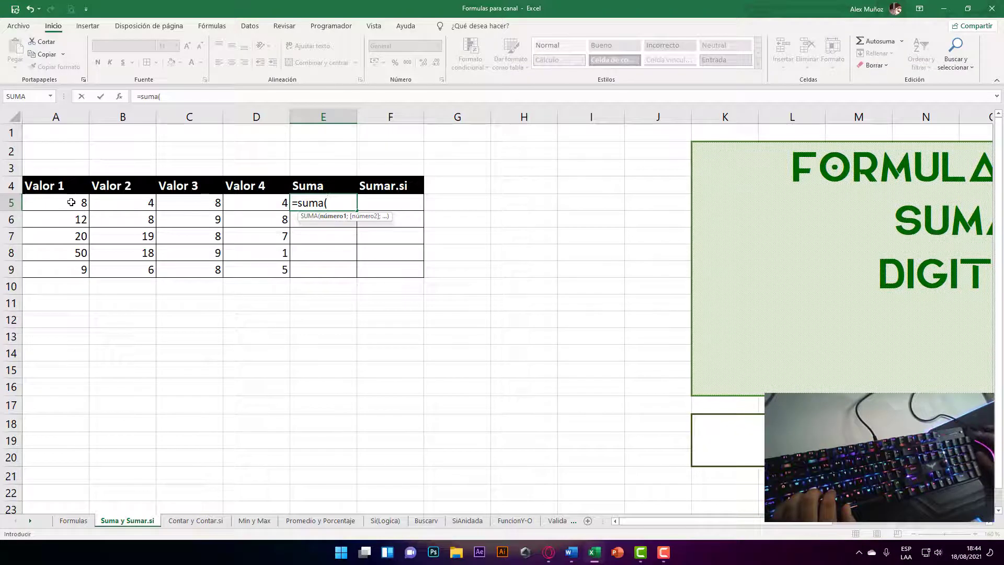
left_click_drag(64, 203, 246, 205)
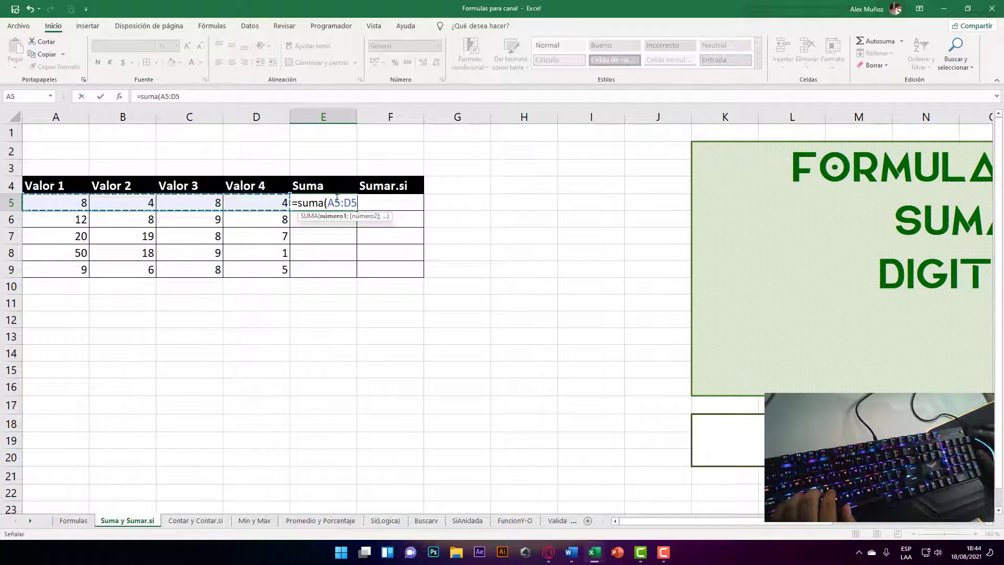
type(")")
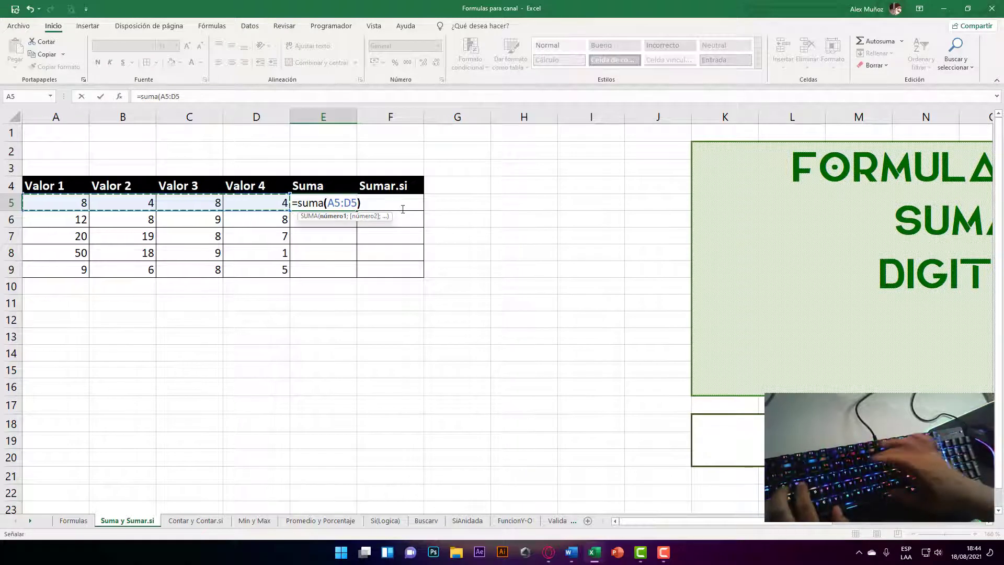
key("Return")
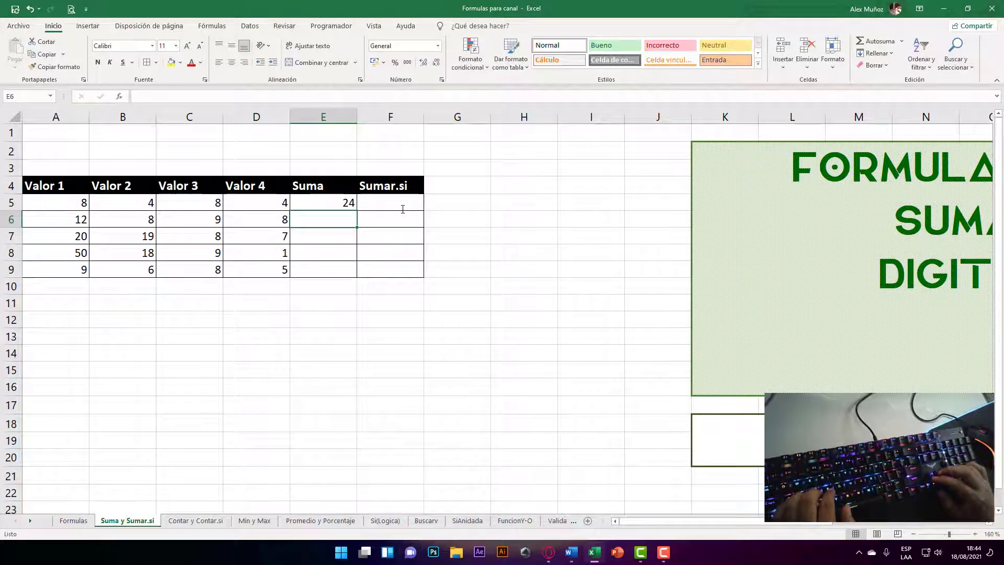
key("Up")
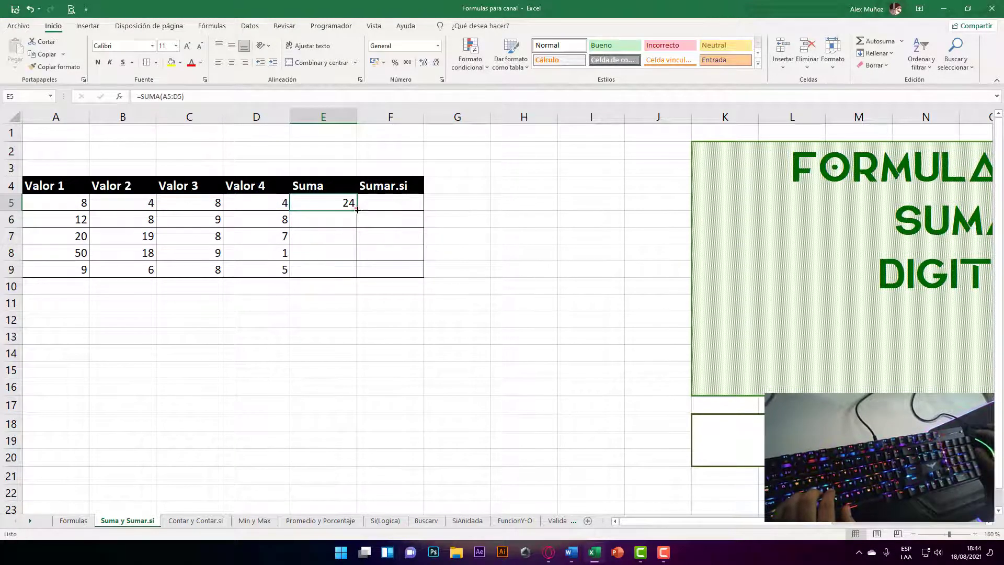
double_click(357, 209)
left_click(400, 202)
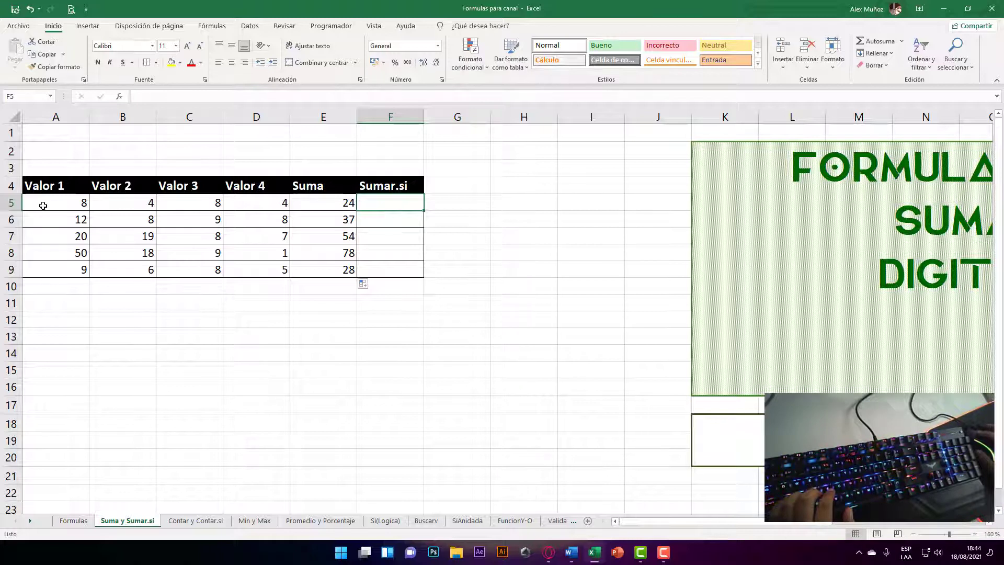
Review row 5's values A5:D5 to identify which are greater than 5
left_click_drag(43, 206, 261, 204)
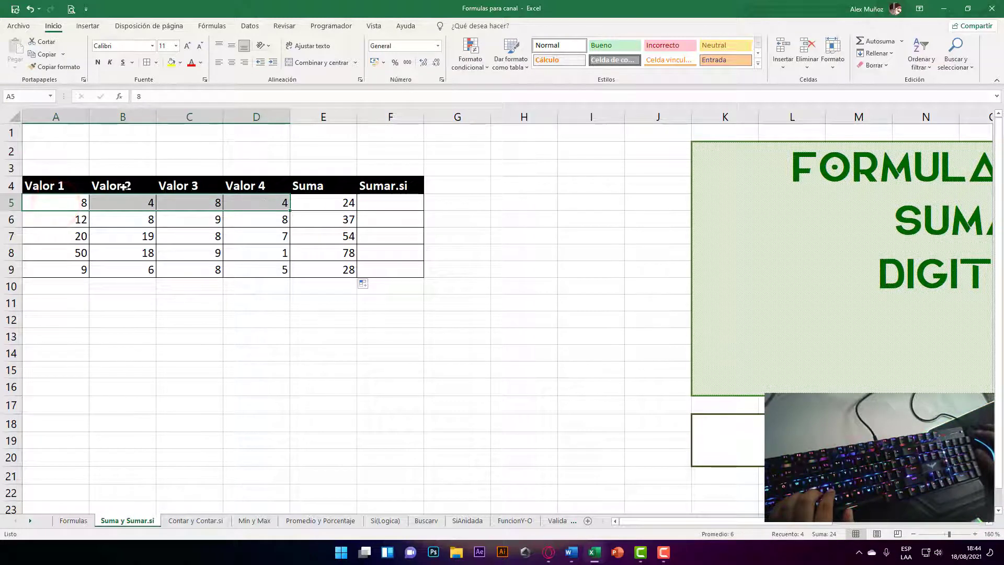
left_click(76, 198)
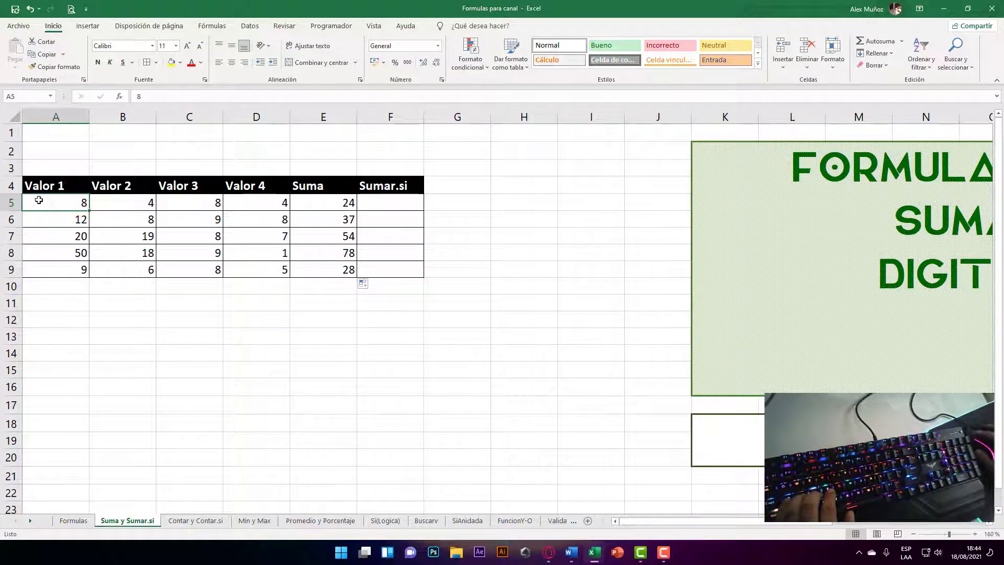
left_click(184, 204, "ctrl")
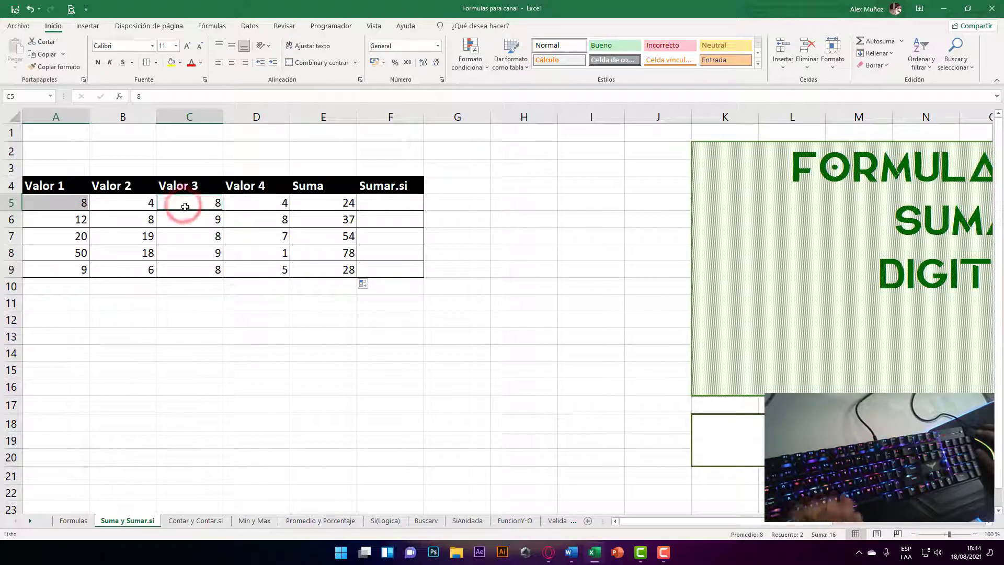
left_click(142, 204)
left_click(259, 203)
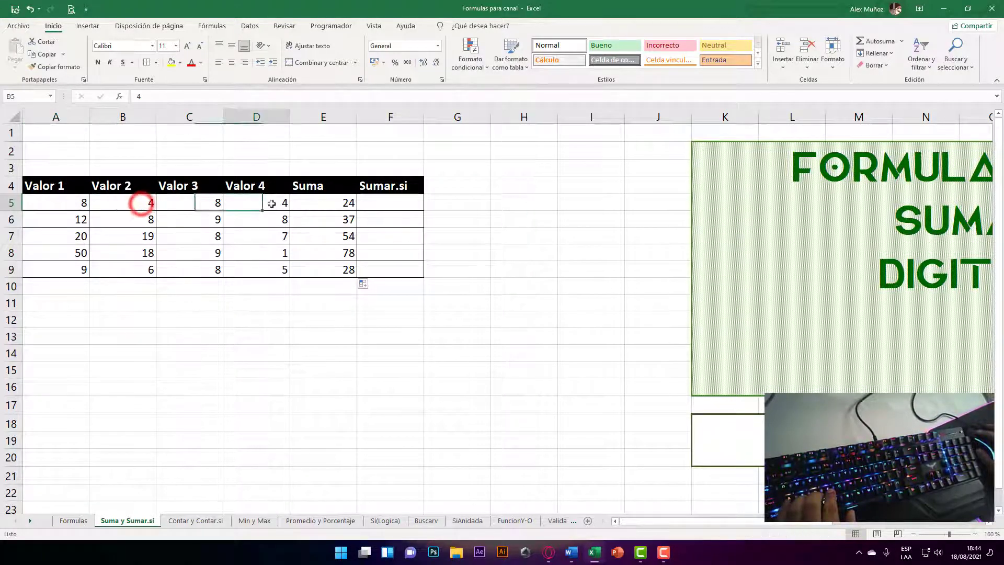
left_click(375, 204)
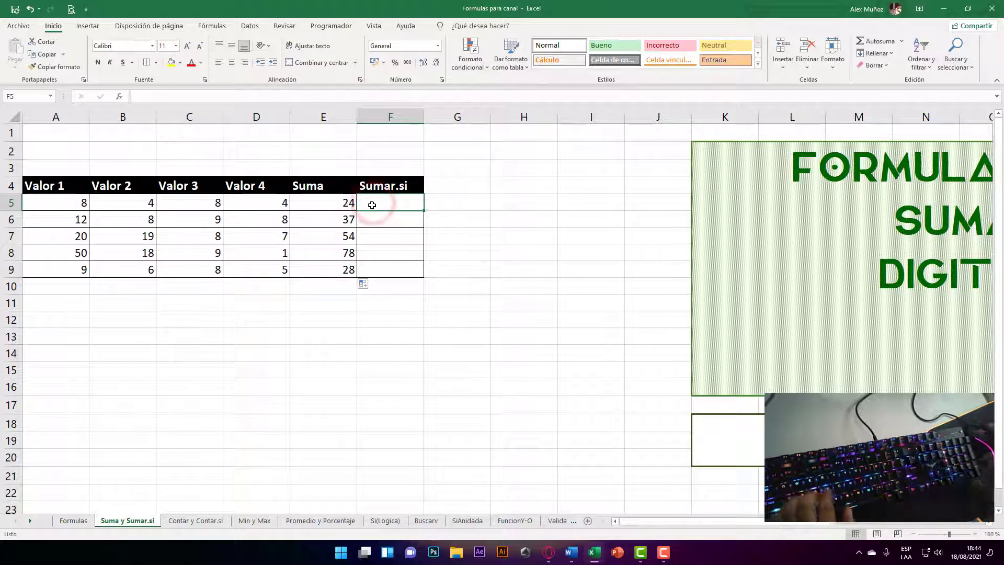
Enter =SUMAR.SI(A5:D5;">5") in F5, returning 16
type("=s")
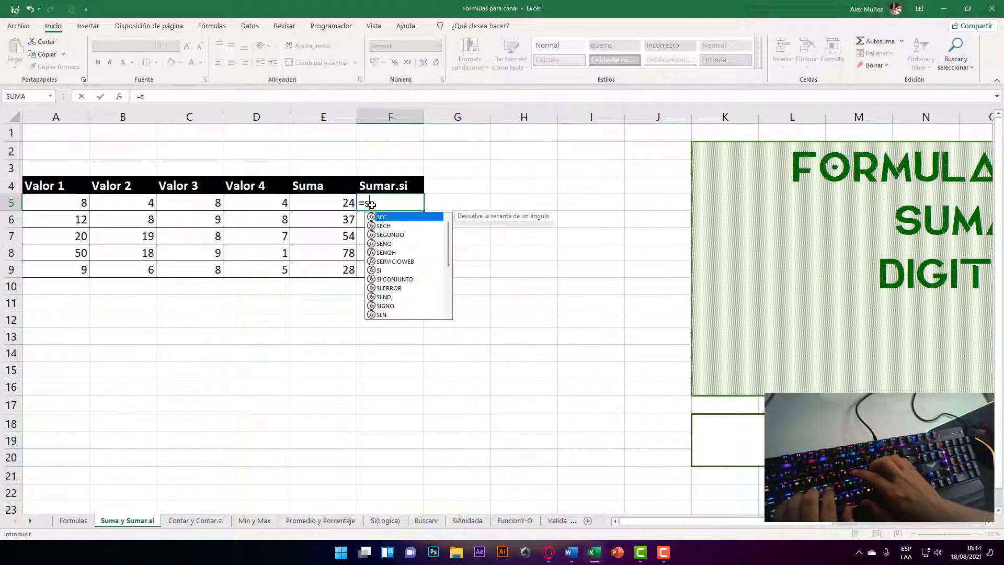
type("umar.si")
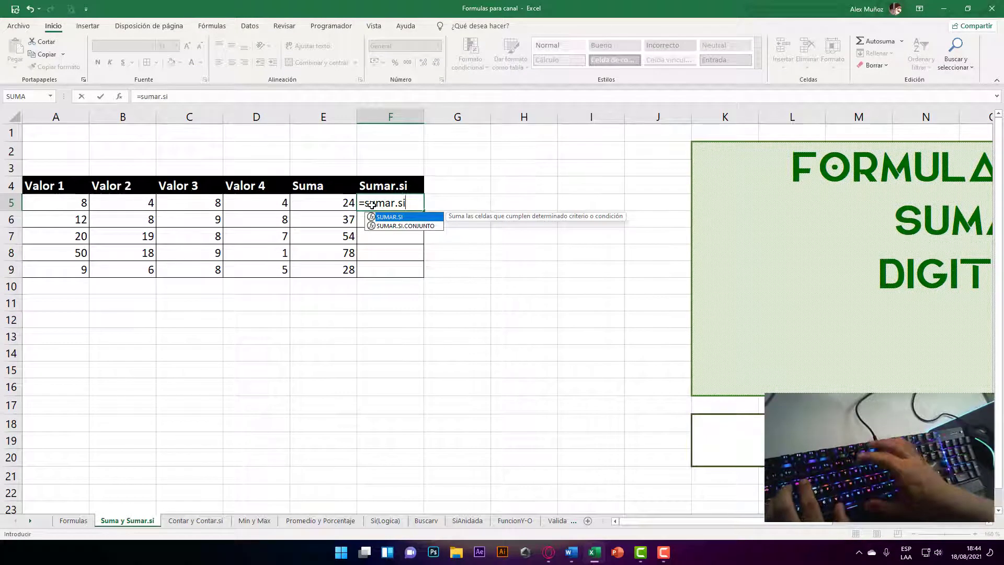
type("(")
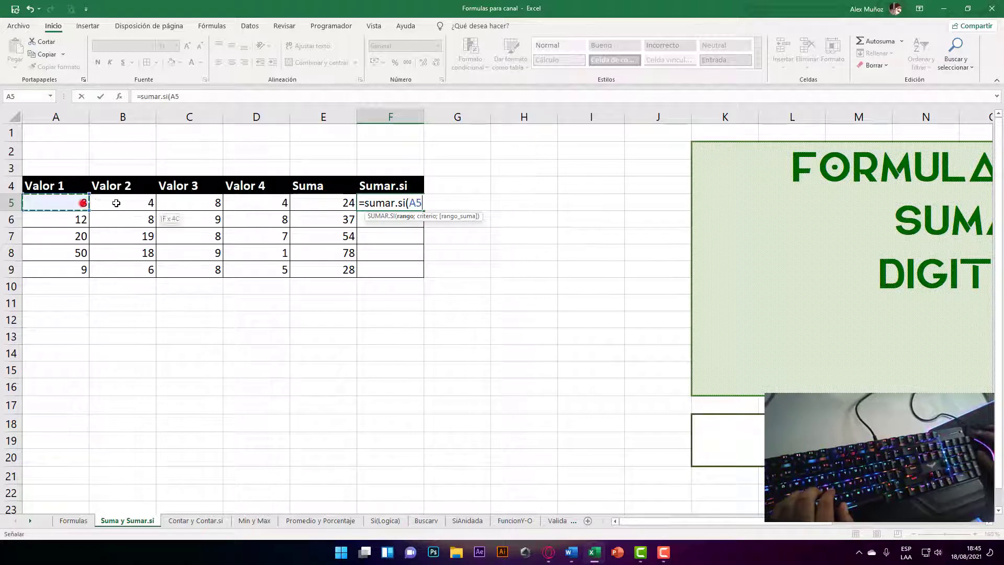
left_click_drag(82, 203, 266, 207)
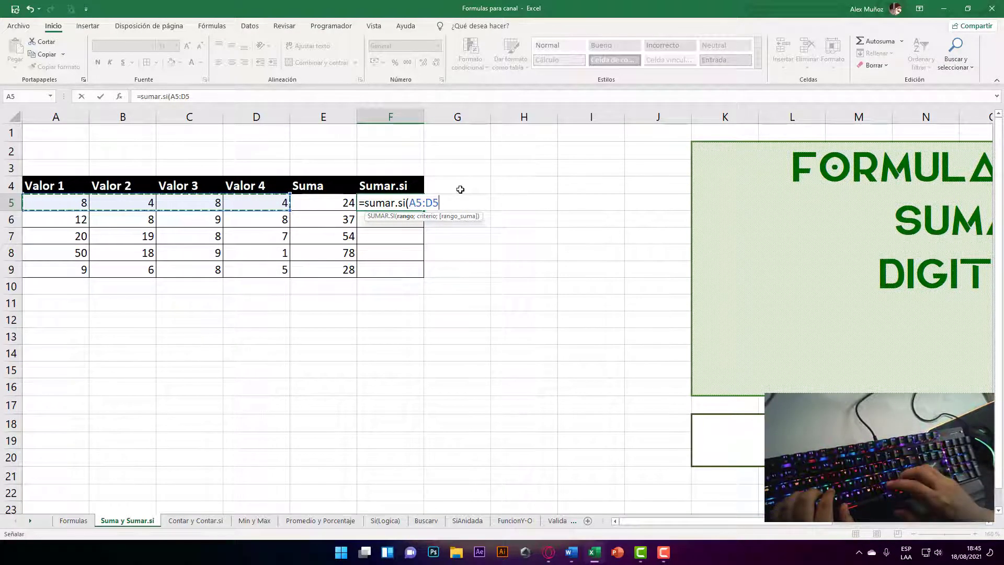
left_click_drag(457, 213, 524, 225)
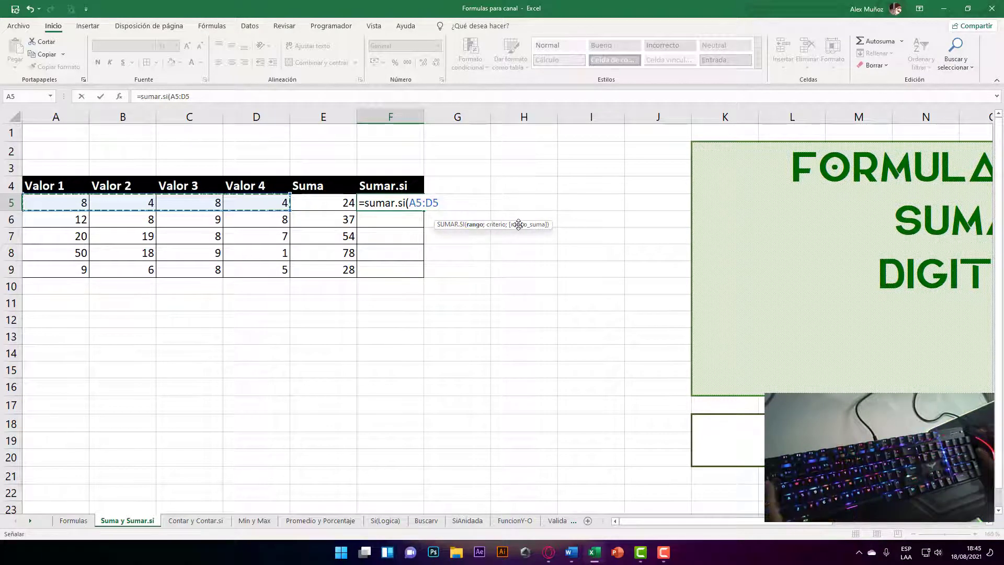
key("super")
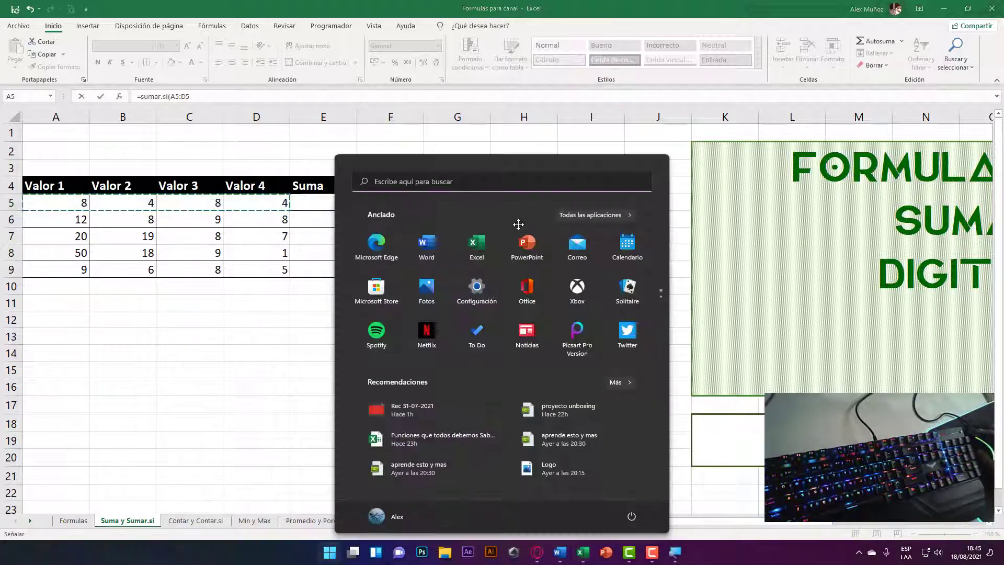
key("super")
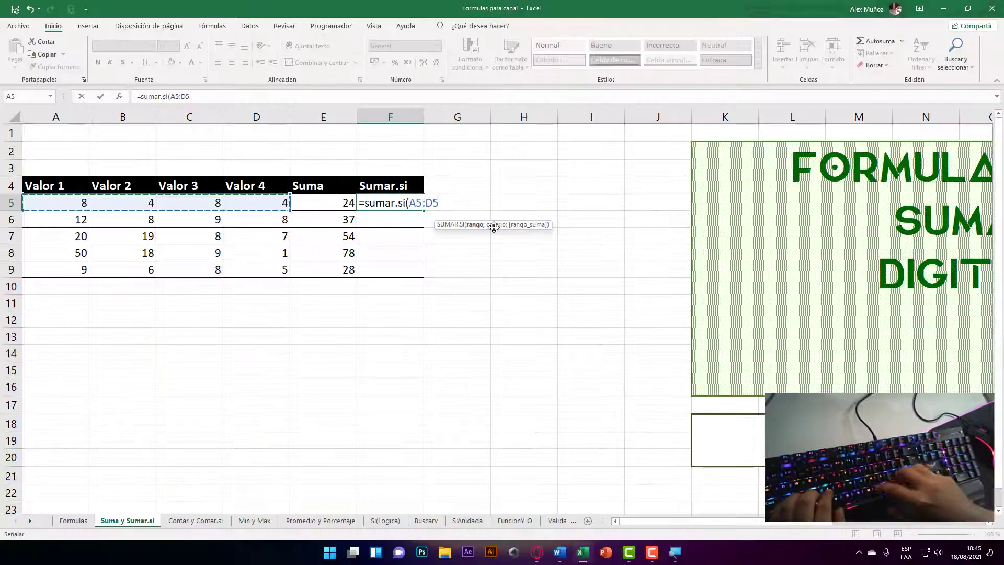
type(";")
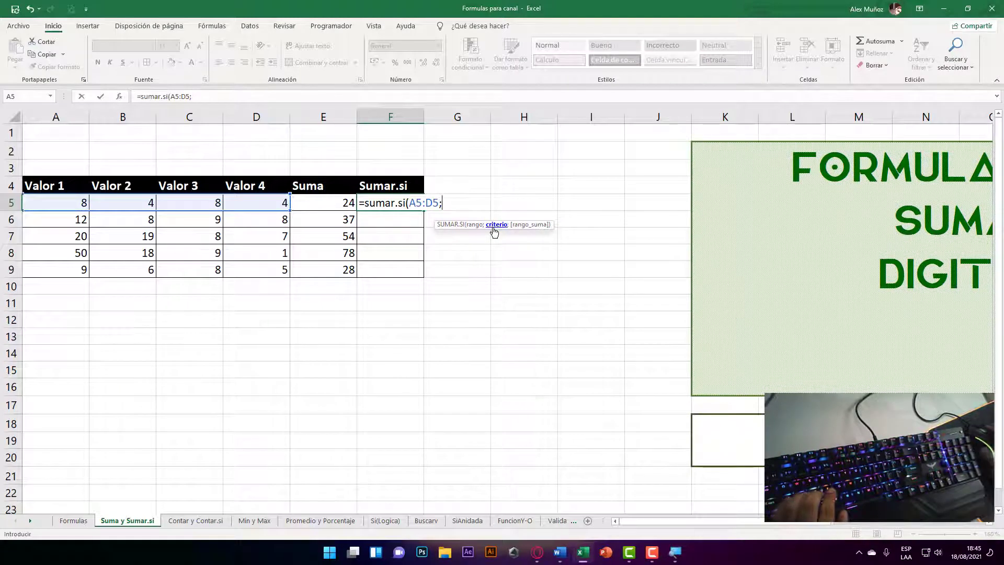
type("\"")
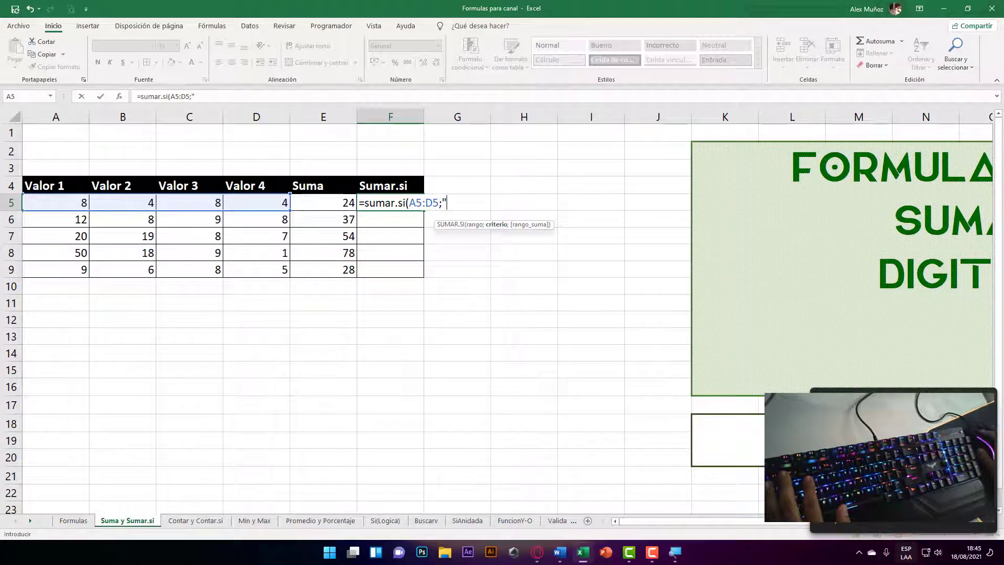
type(">5")
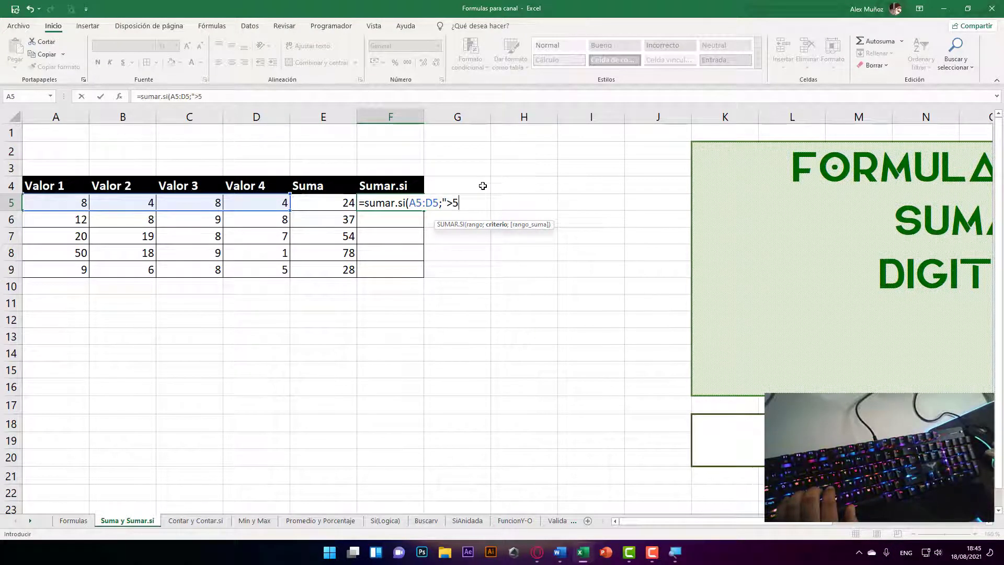
type("@")
key("BackSpace")
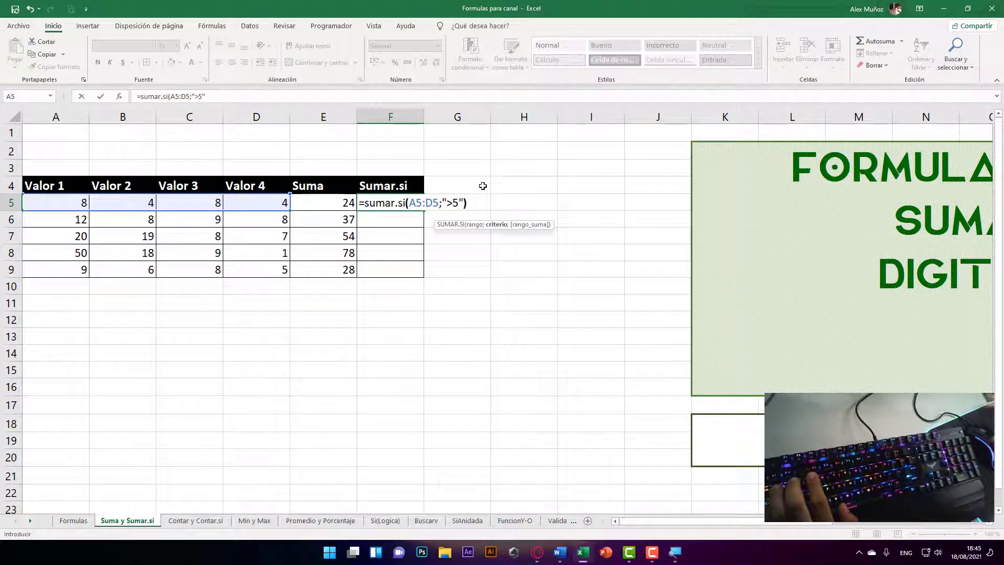
type(")")
key("Return")
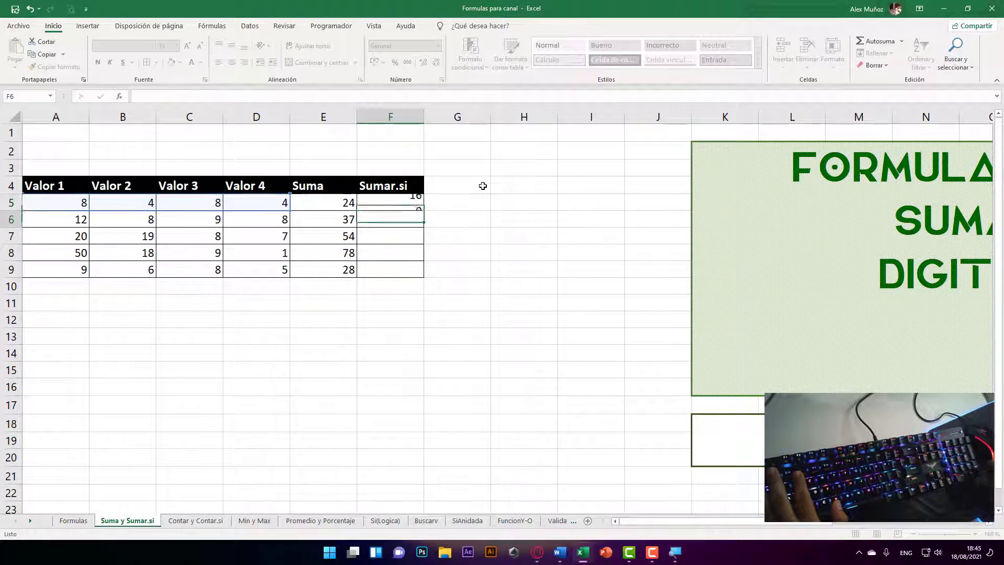
Fill the SUMAR.SI formula down to F9, giving 16, 37, 54, 77, 23, and check F7
left_click(380, 201)
left_click(76, 201)
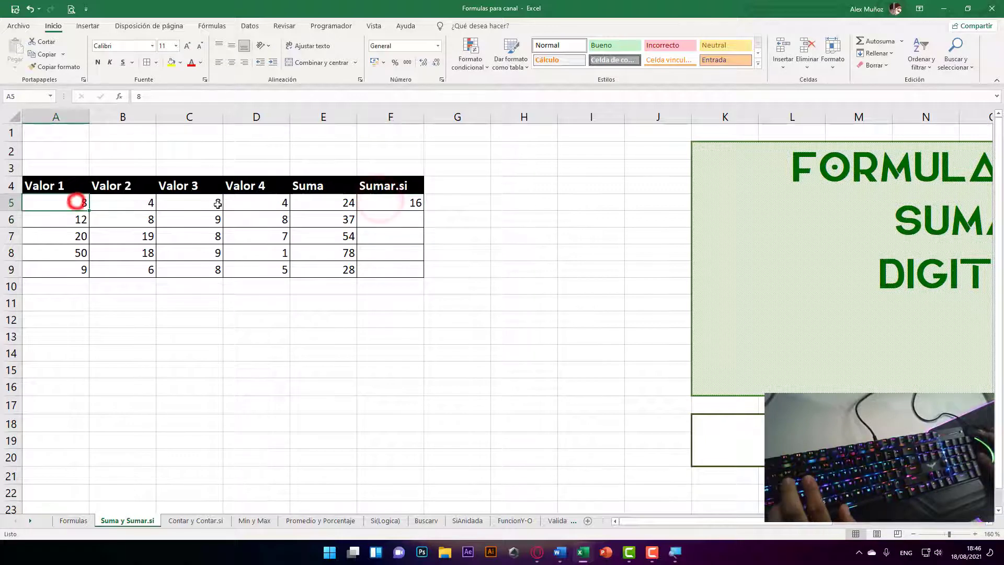
left_click(212, 202)
left_click(411, 204)
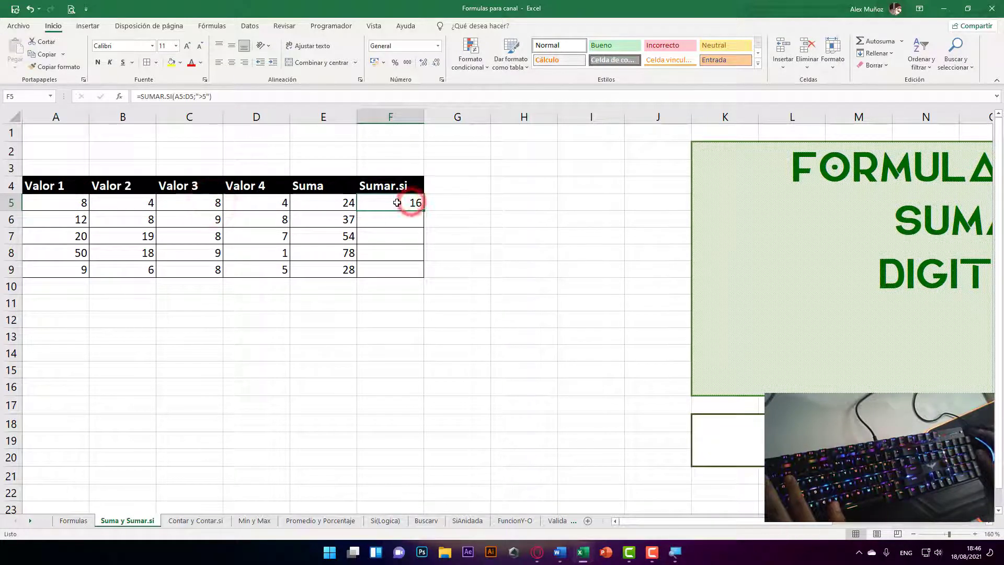
double_click(425, 211)
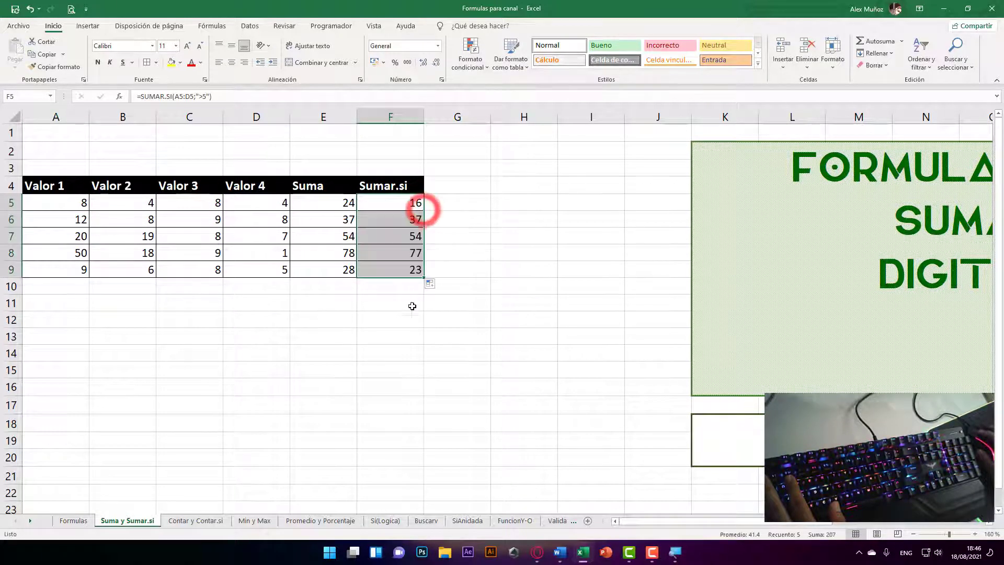
double_click(402, 233)
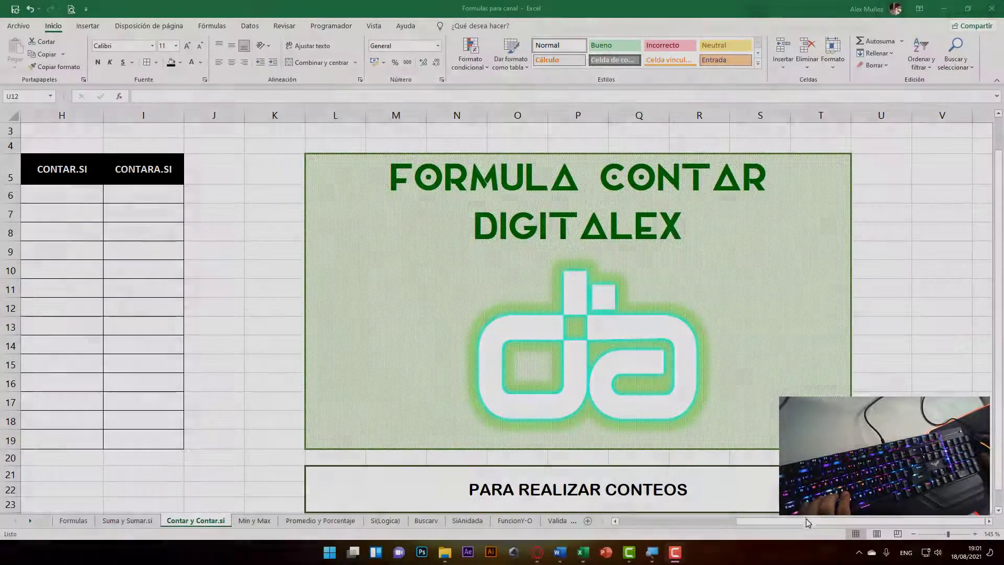
scroll(806, 524, "left", 1)
scroll(805, 525, "left", 4)
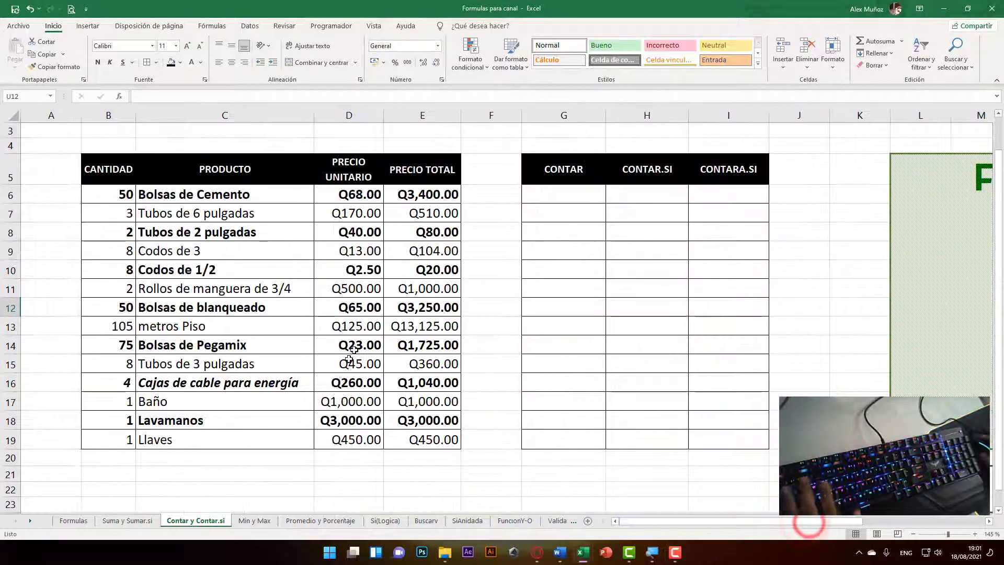
left_click(112, 192)
key("shift+Right")
key("shift+Right")
key("ctrl+shift+Down")
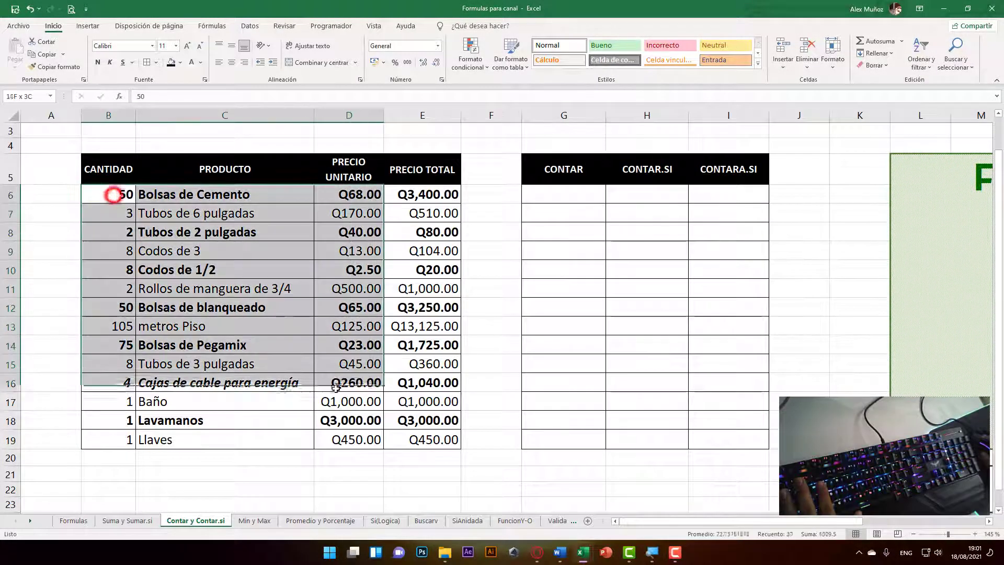
left_click(269, 240)
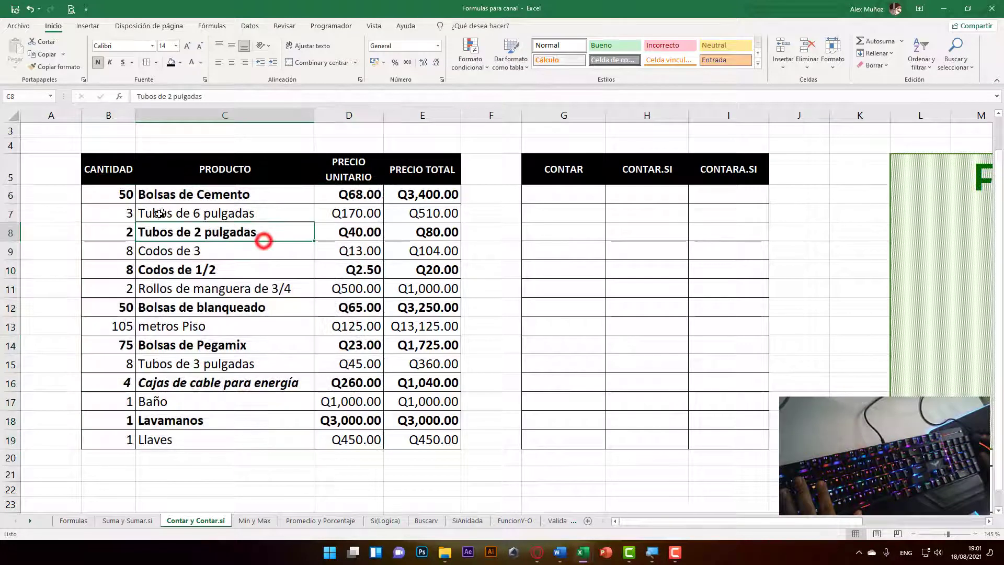
left_click_drag(122, 193, 423, 194)
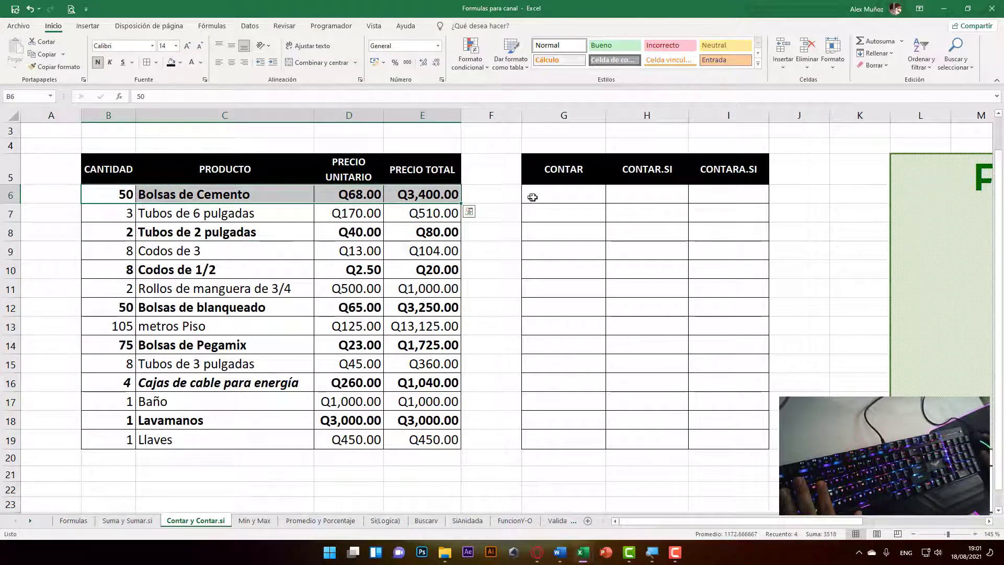
left_click(565, 170)
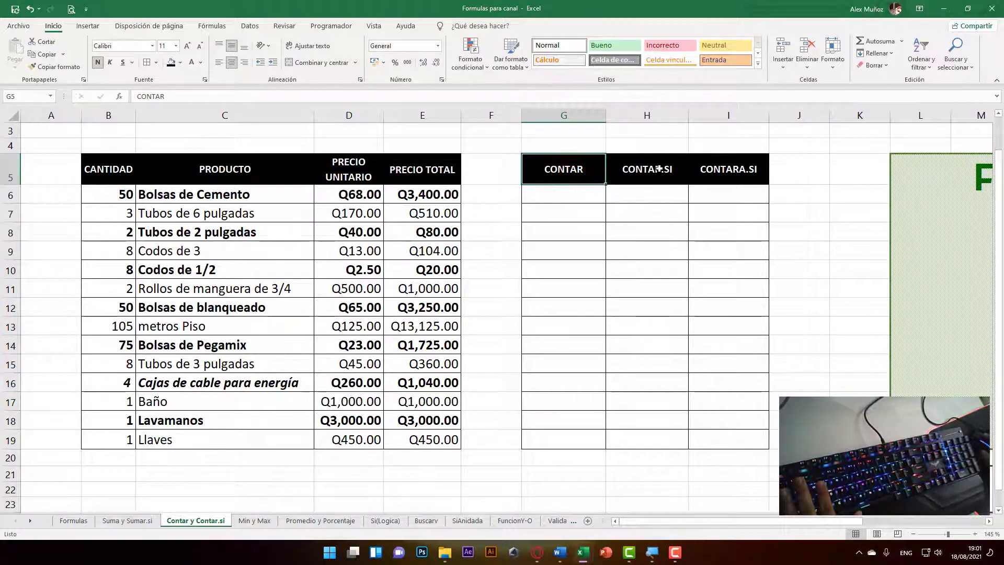
key("shift+Right")
key("shift+Right")
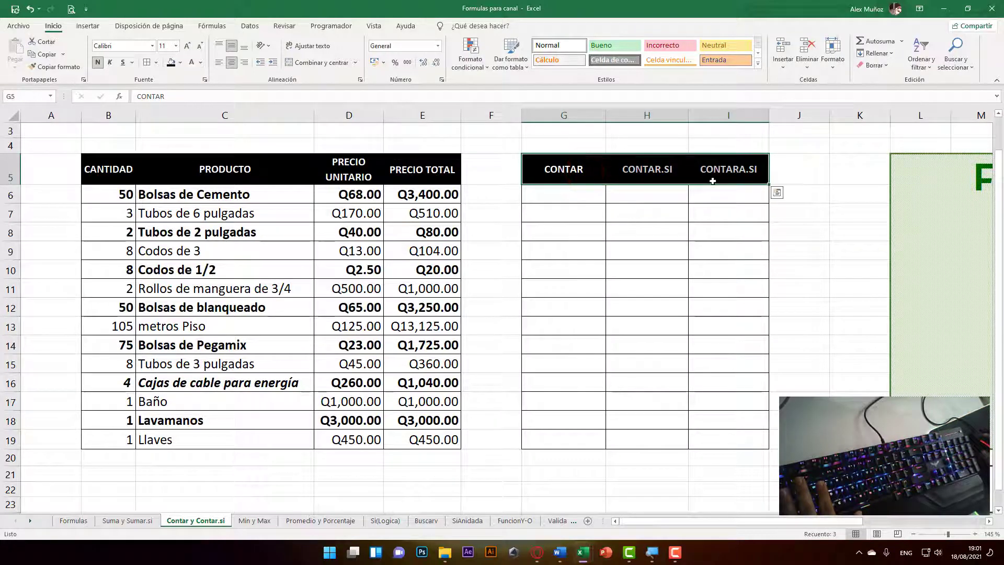
left_click_drag(565, 166, 564, 235)
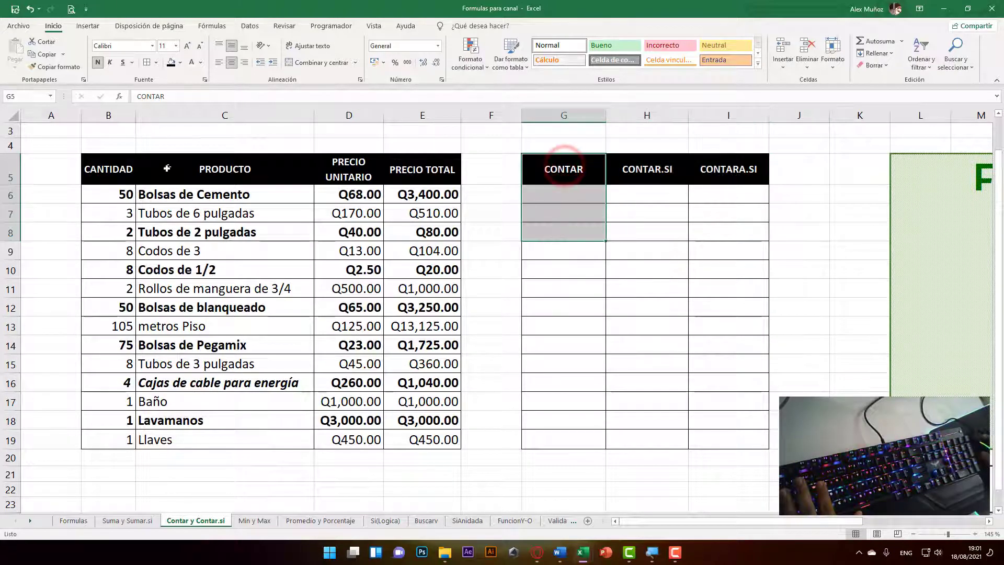
left_click(125, 194)
left_click(218, 192)
left_click(350, 193)
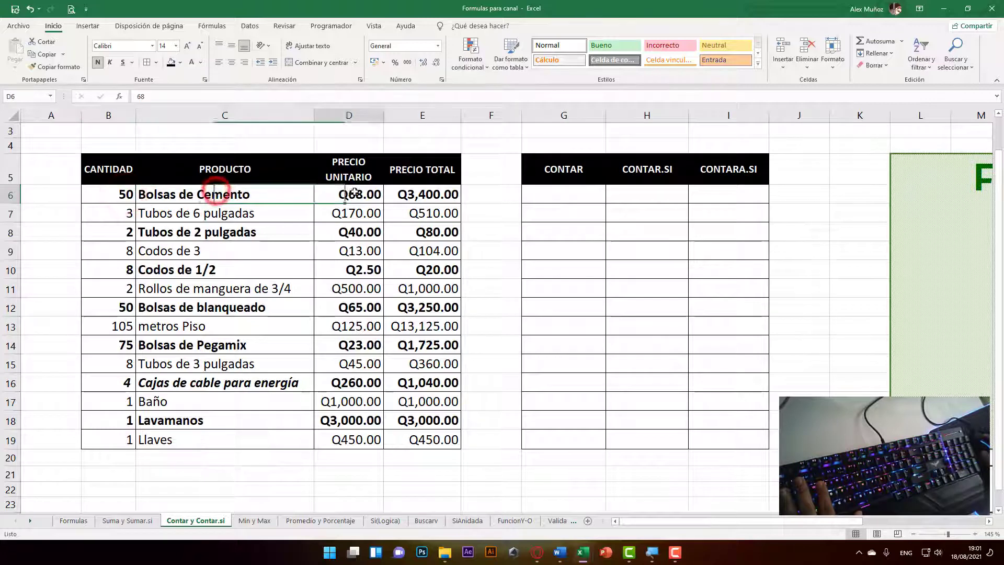
left_click(630, 188)
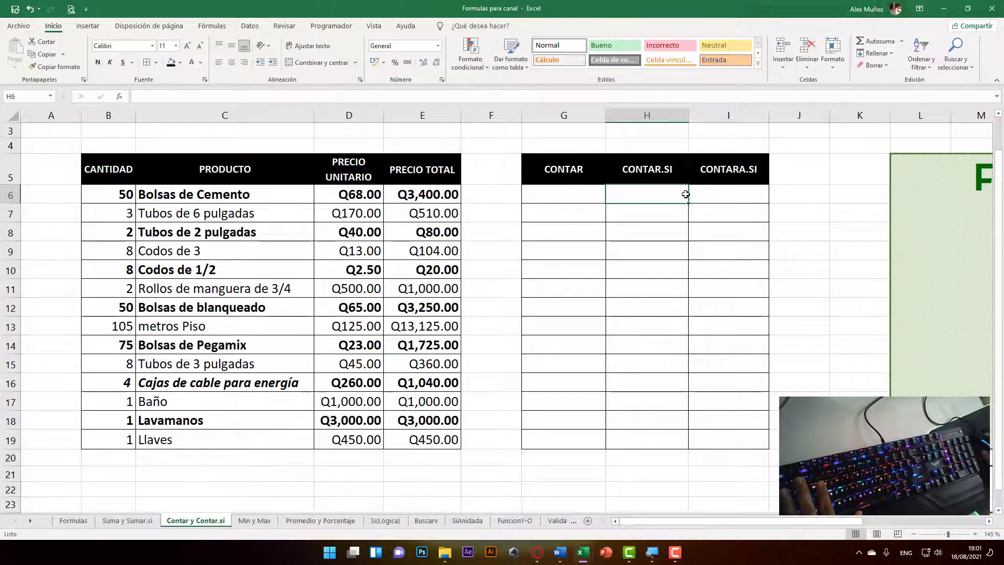
left_click(717, 193)
left_click(120, 193)
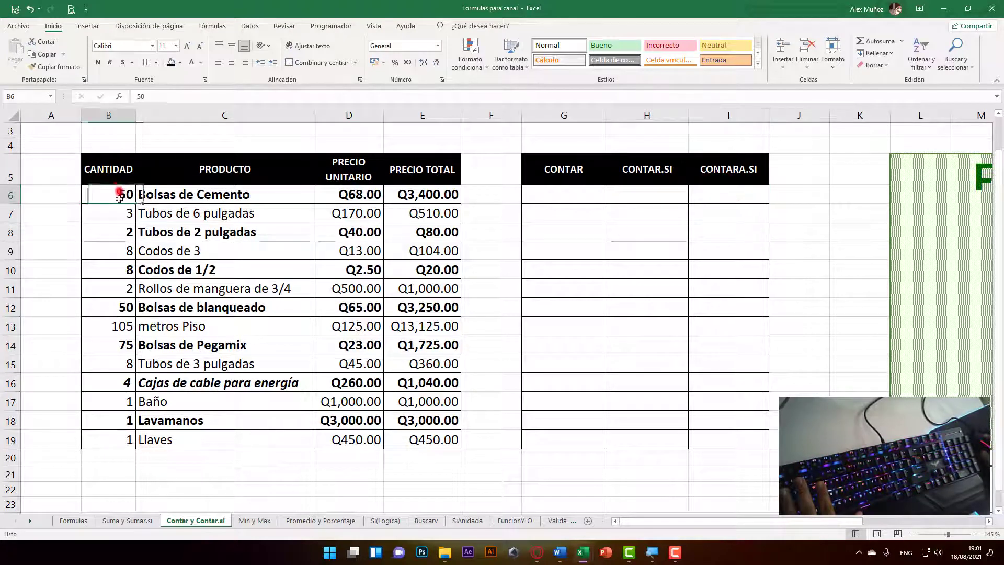
left_click(226, 190)
left_click(532, 191)
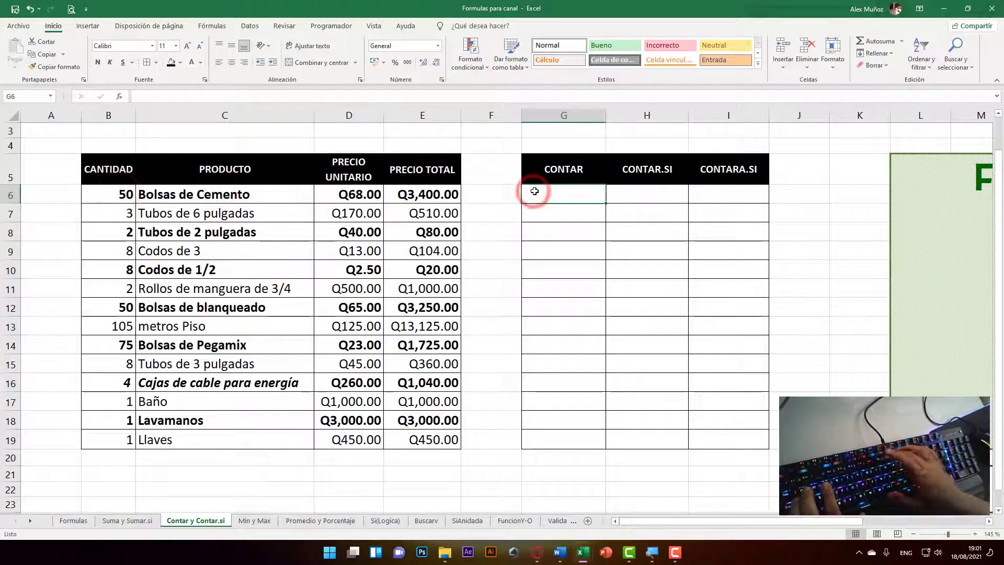
Enter =CONTAR(B6:E6) in G6, counting 3 numeric values in the Bolsas de Cemento row
type(")")
key("BackSpace")
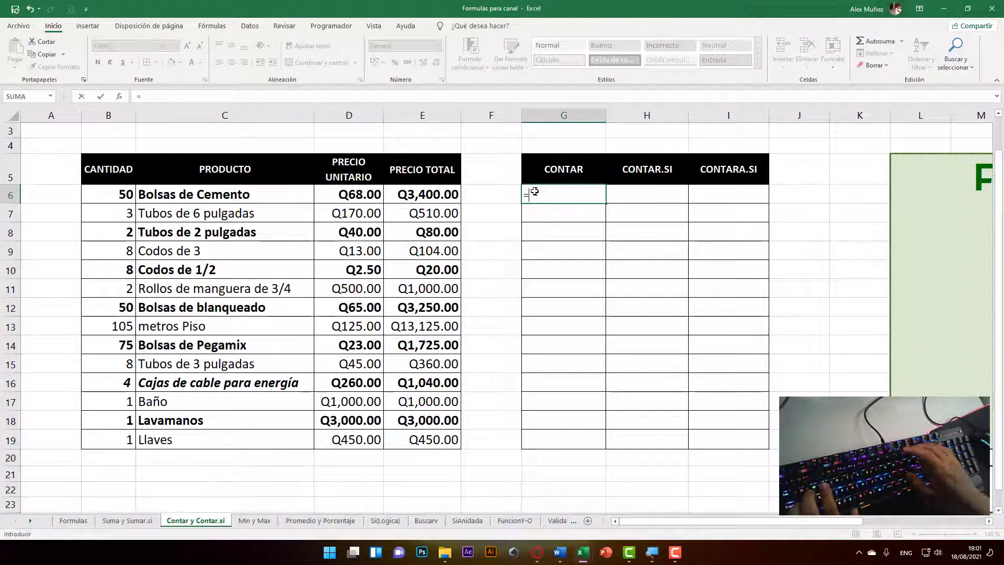
type("=Contar")
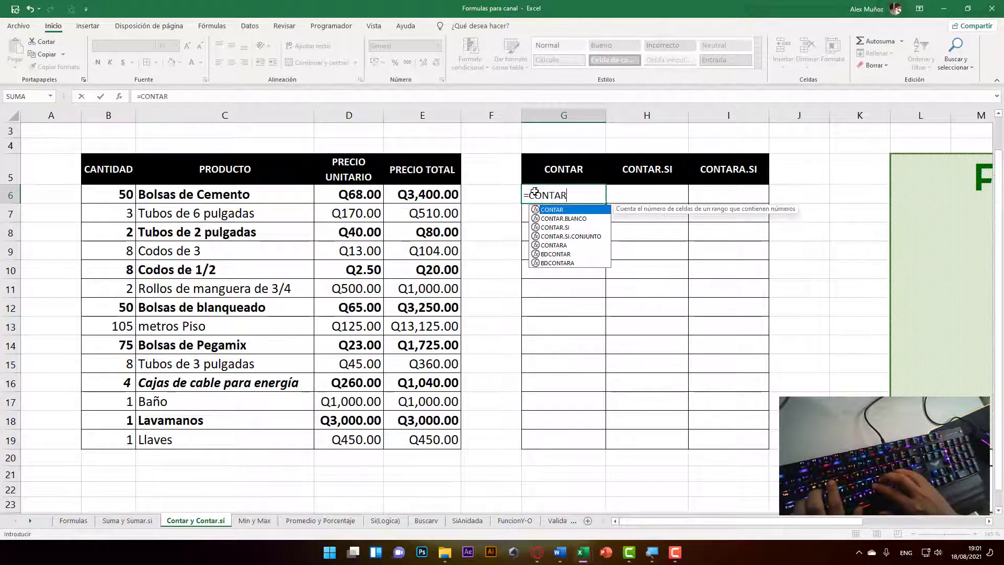
key("Tab")
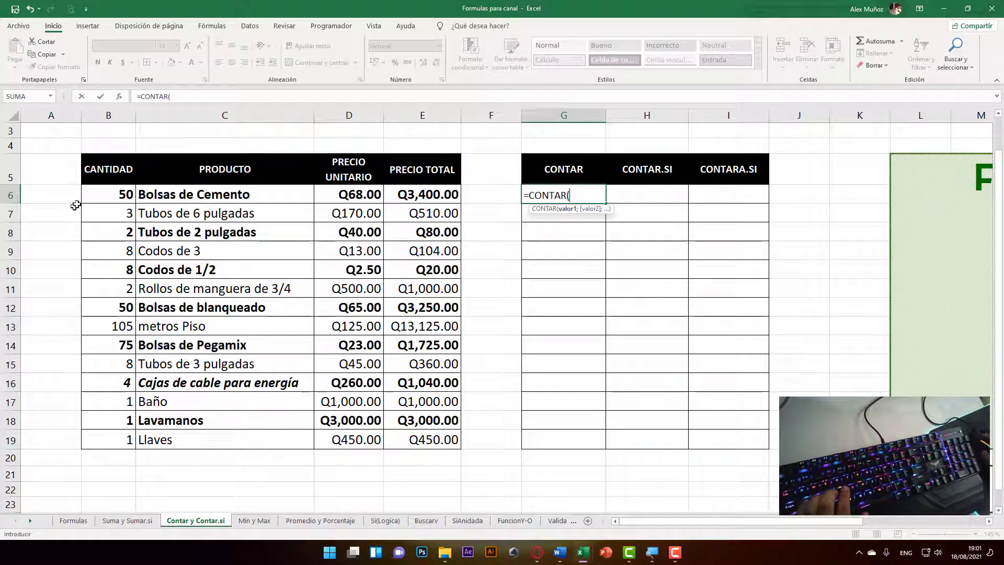
left_click_drag(112, 194, 417, 197)
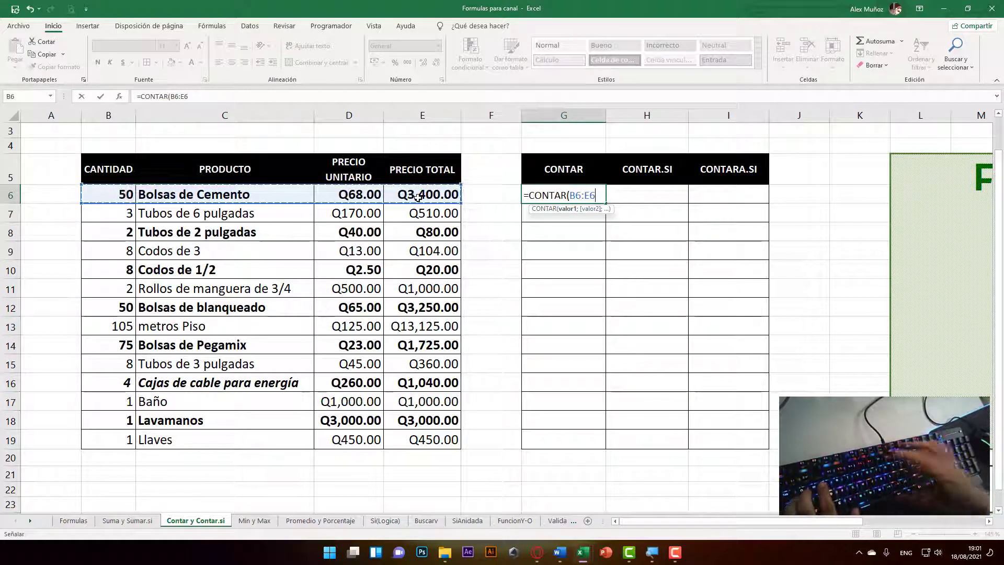
type(")")
key("Return")
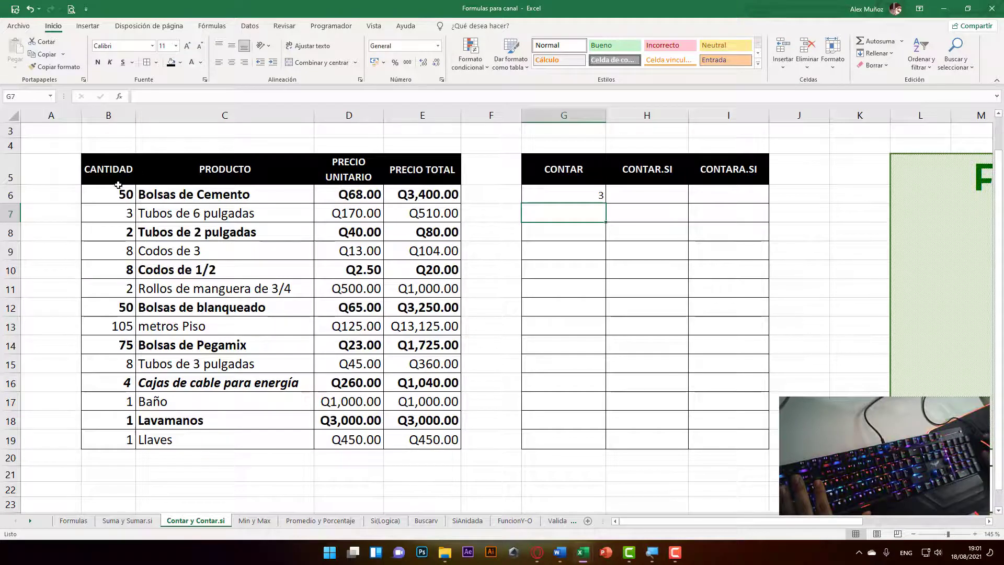
Review the B6:E6 values and re-confirm the G6 CONTAR formula
left_click_drag(118, 191, 413, 197)
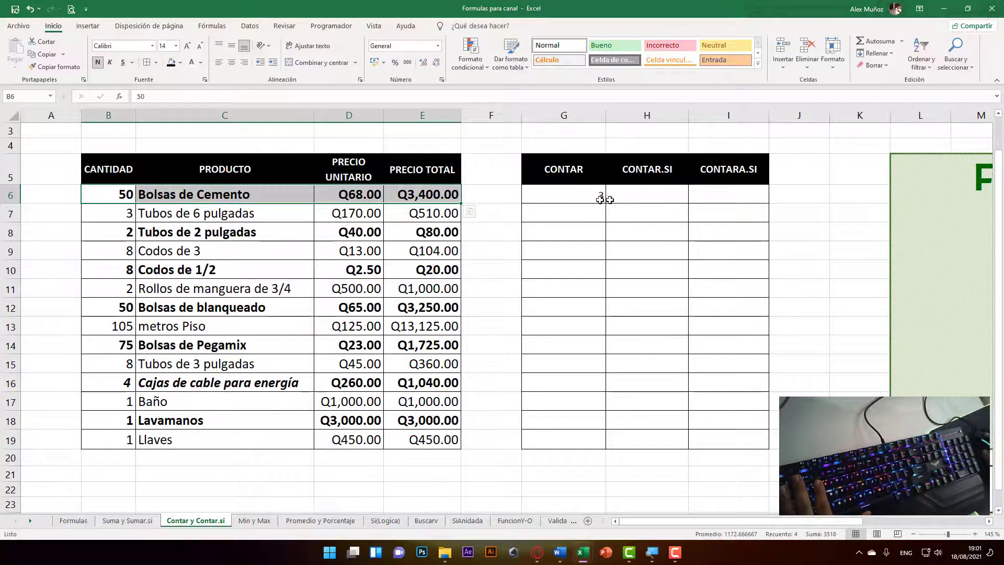
left_click(575, 194)
double_click(575, 194)
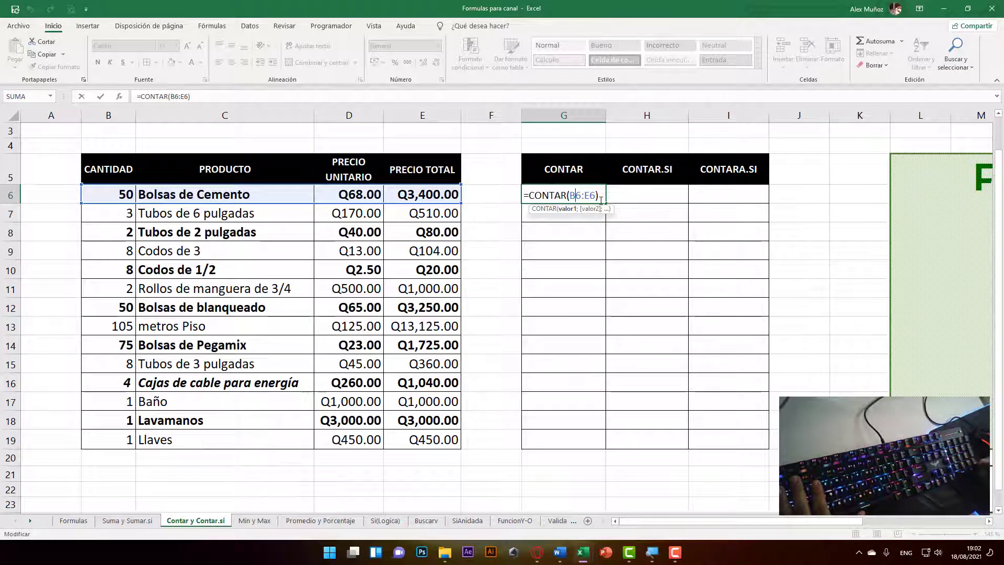
key("ctrl+Return")
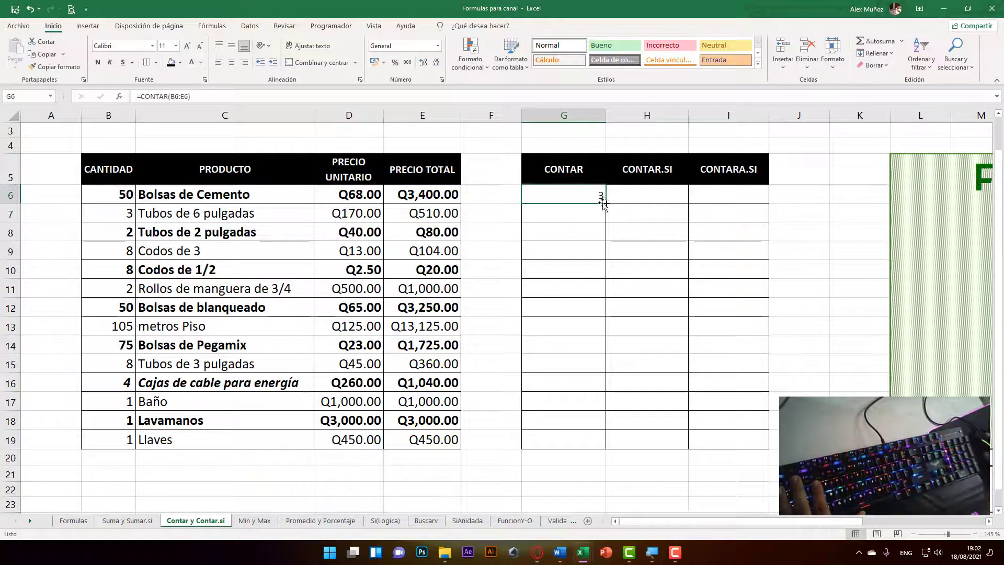
left_click(645, 196)
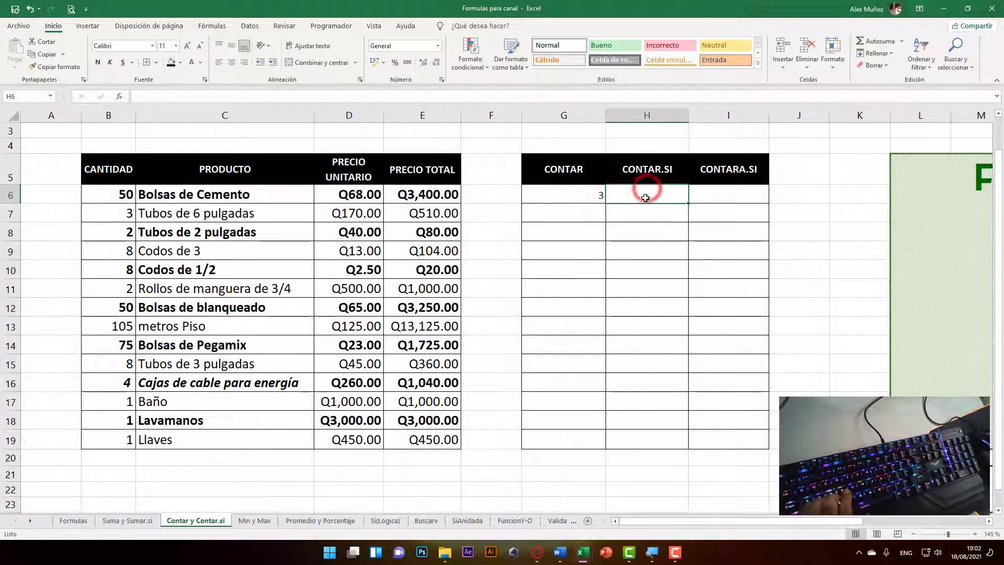
Enter =CONTAR.SI(B6:E6;">=1500") in H6 to count first-row sales of at least 1500
type("=")
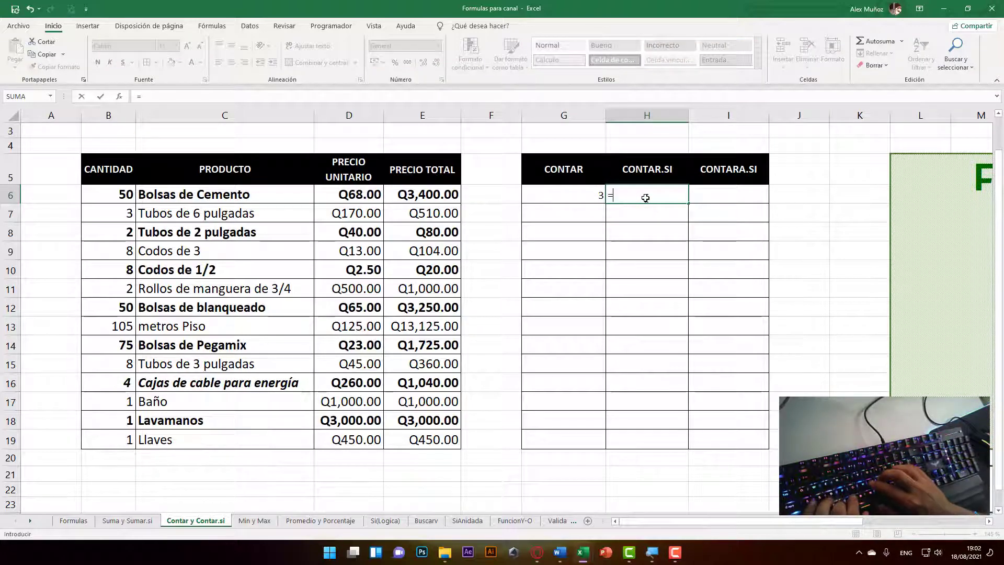
type("CONTAR")
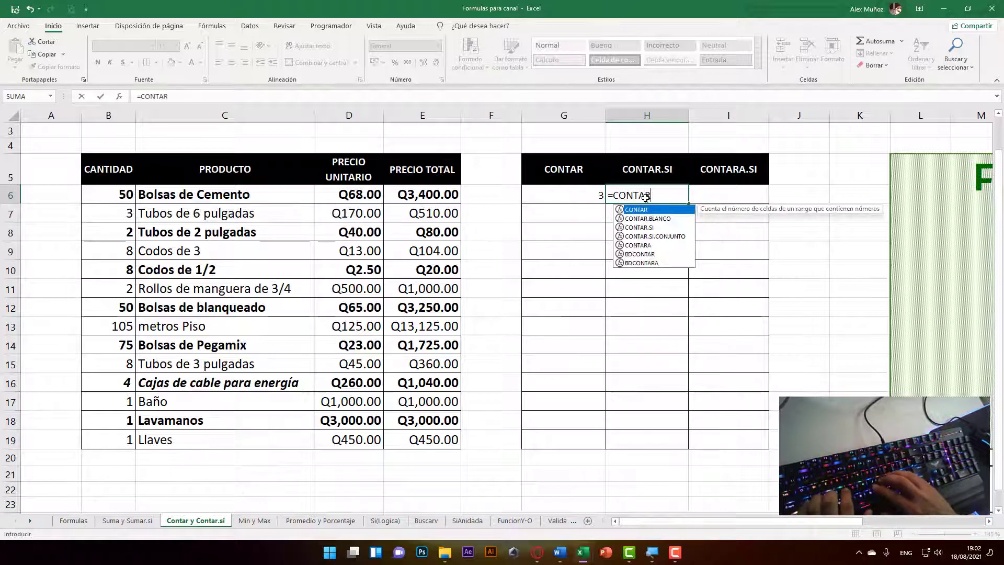
type(".SI")
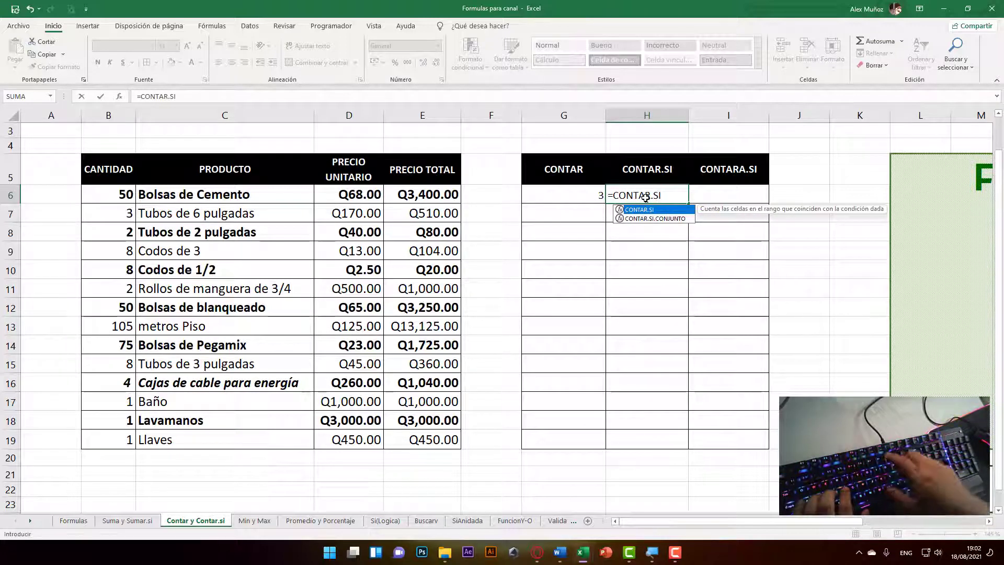
type("(")
left_click_drag(126, 197, 424, 196)
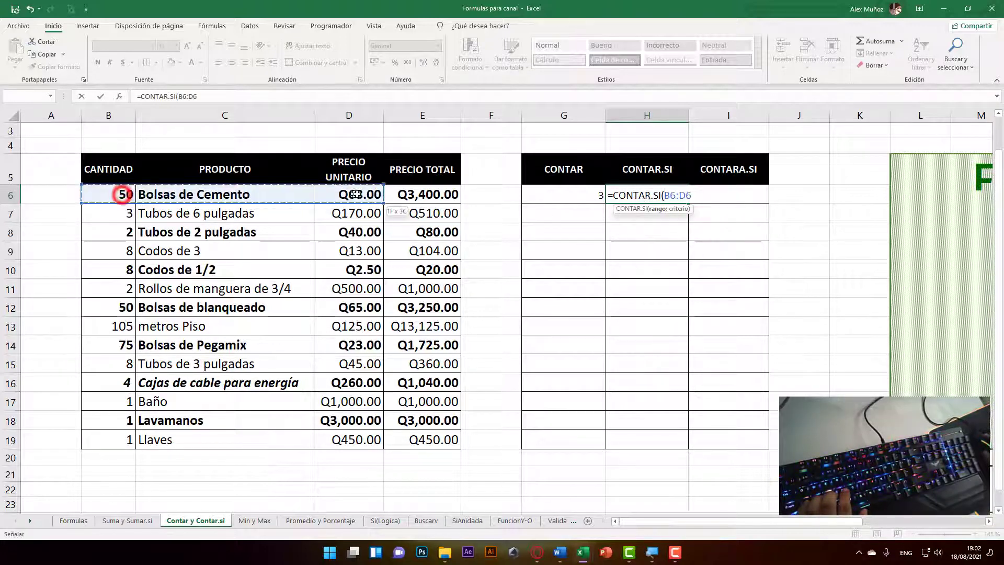
left_click_drag(684, 209, 684, 224)
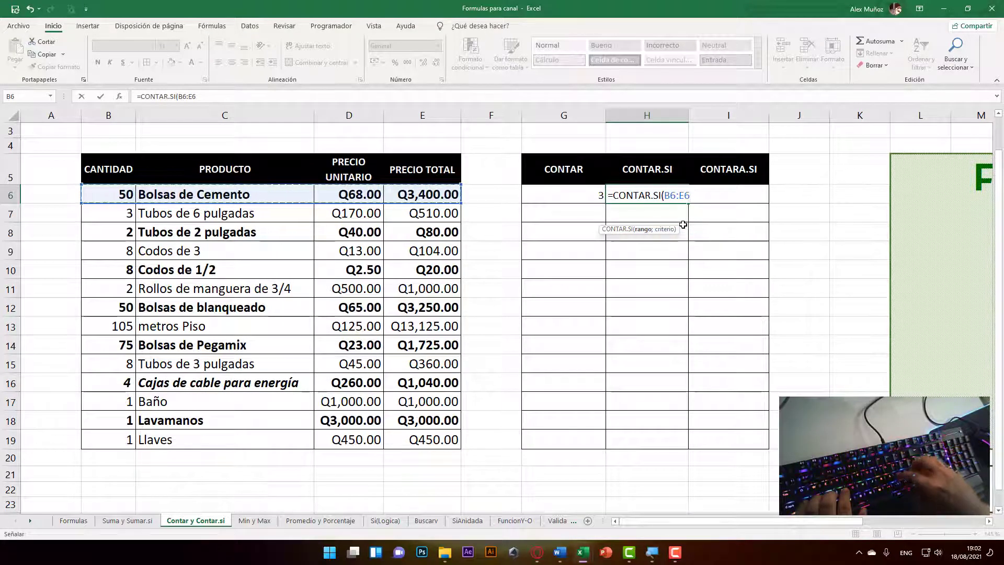
key("F8")
type(";")
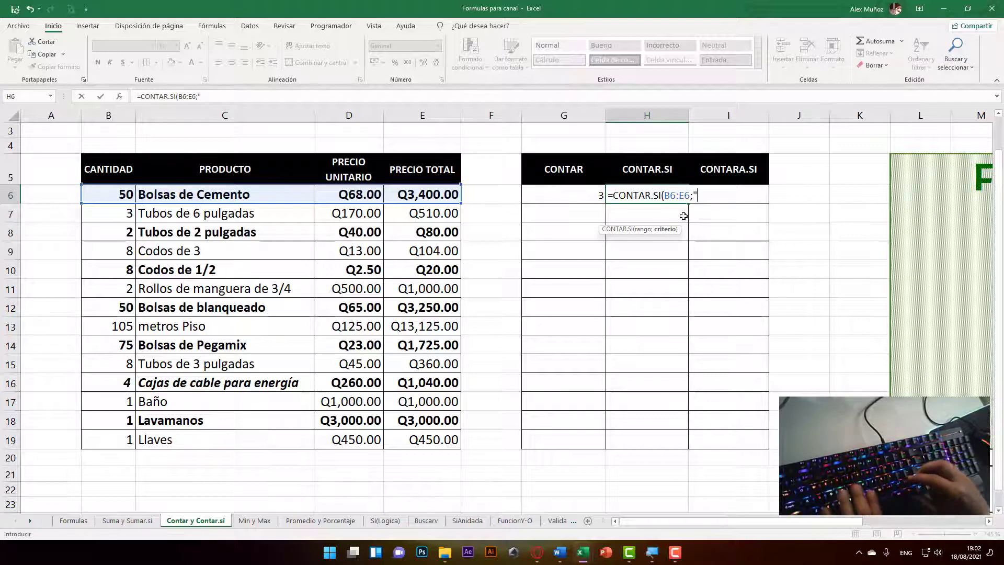
type(">=")
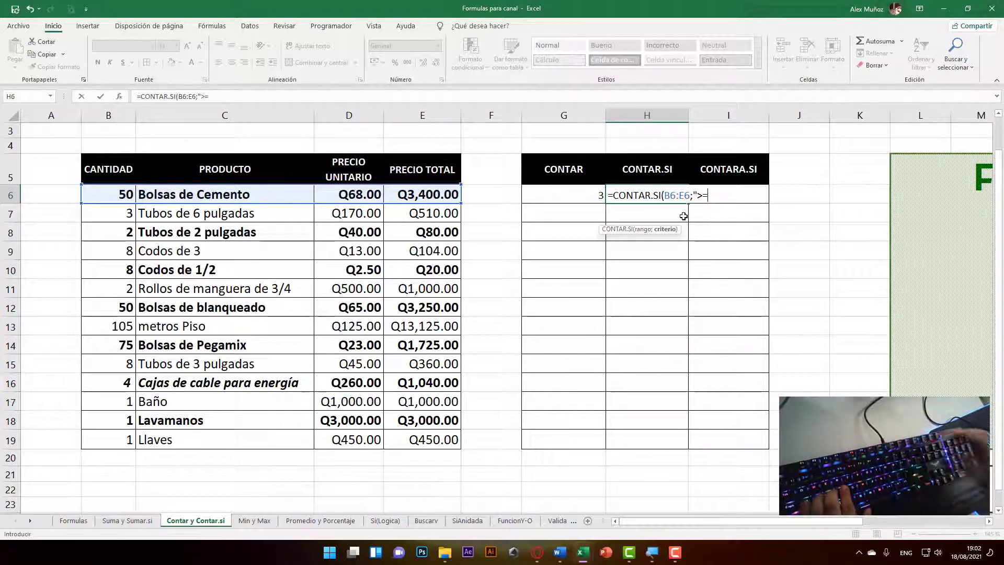
type("1500")
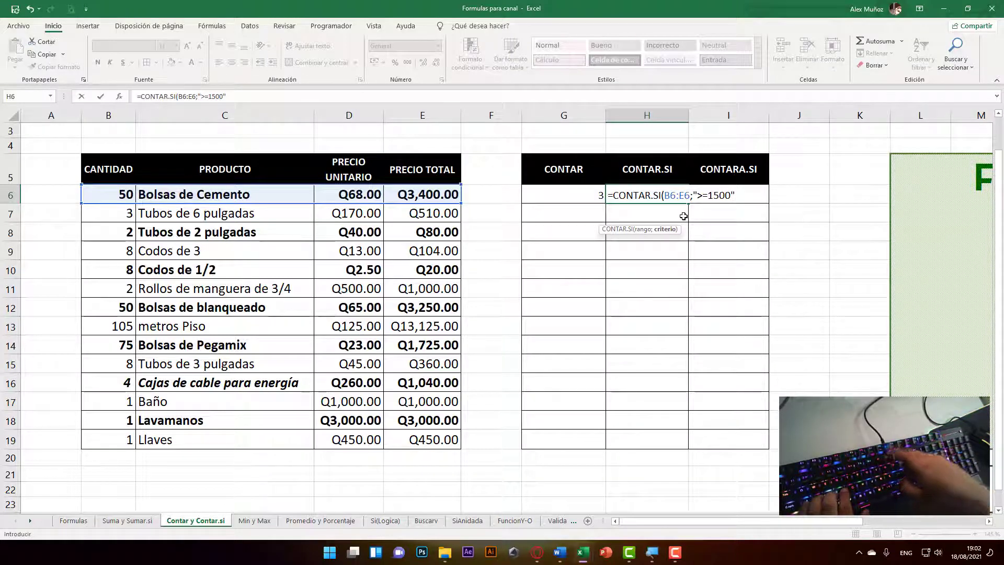
key("ctrl+Return")
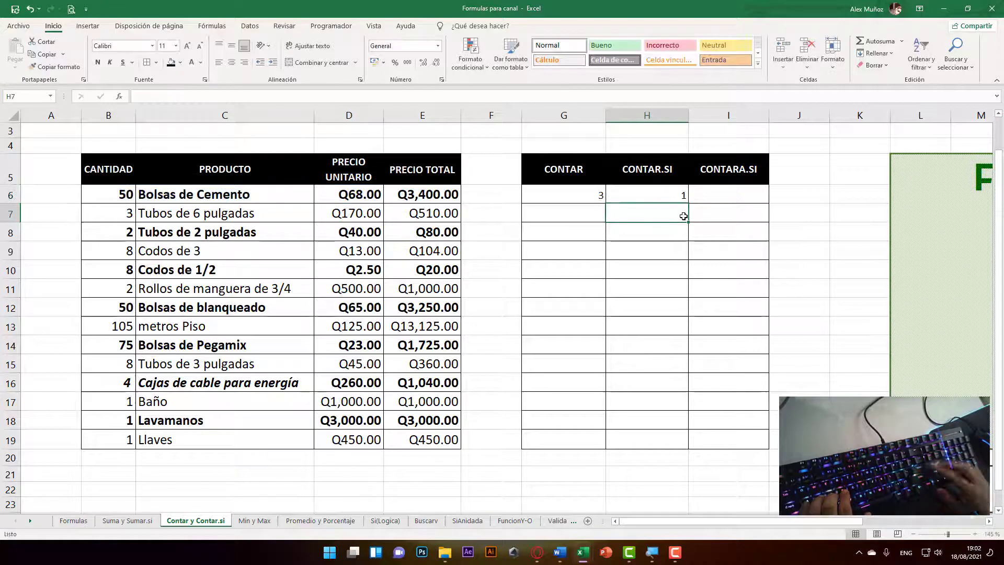
double_click(665, 197)
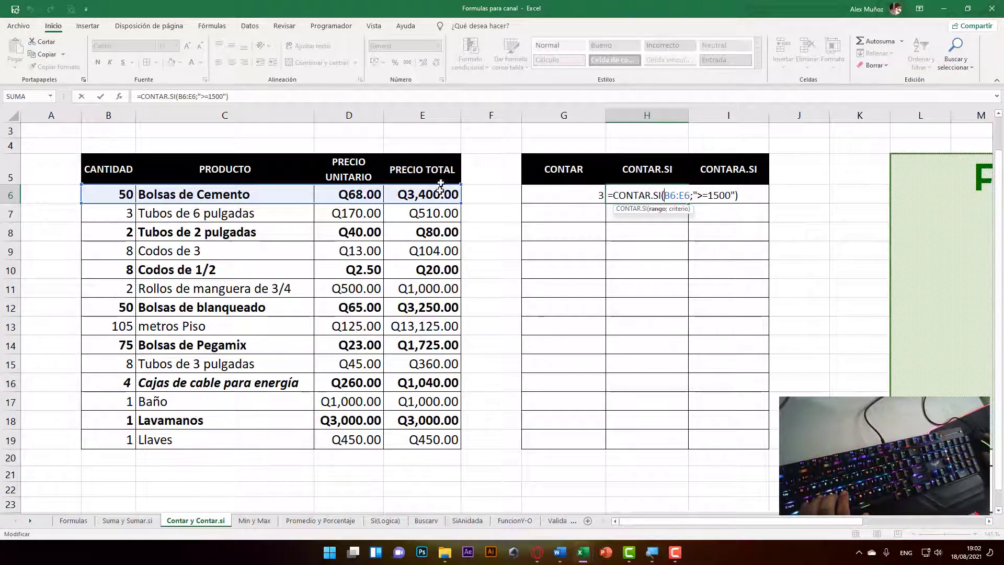
Put =CONTARA(B6:E6) in I6, showing 4, then fill the results down through G6:I19
key("Return")
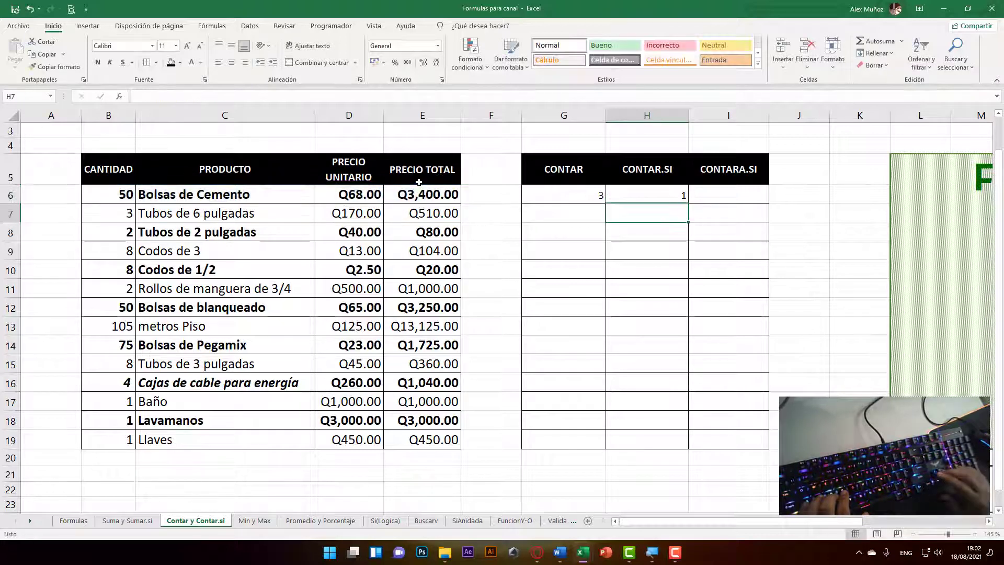
key("Up")
key("Right")
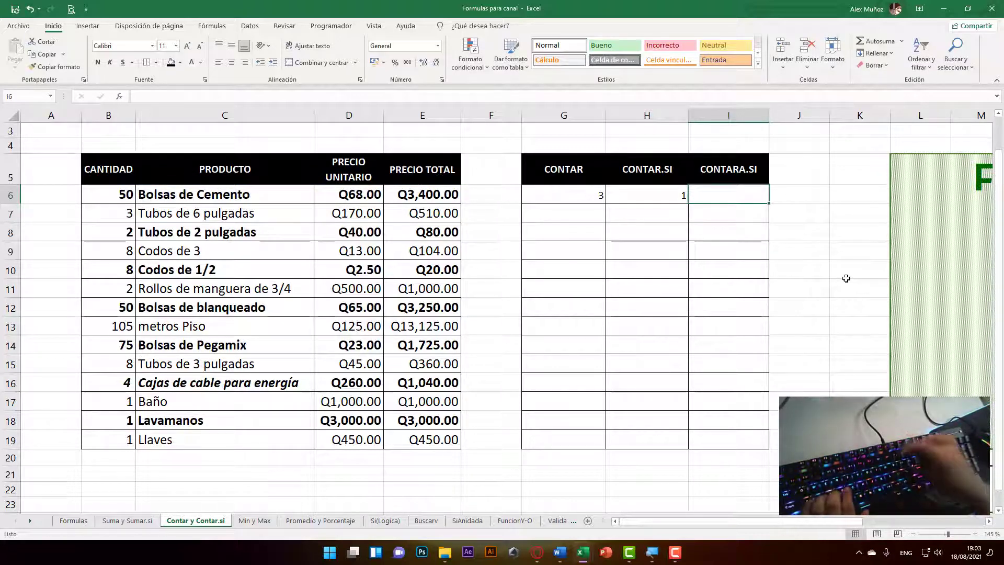
type("=CONTARA")
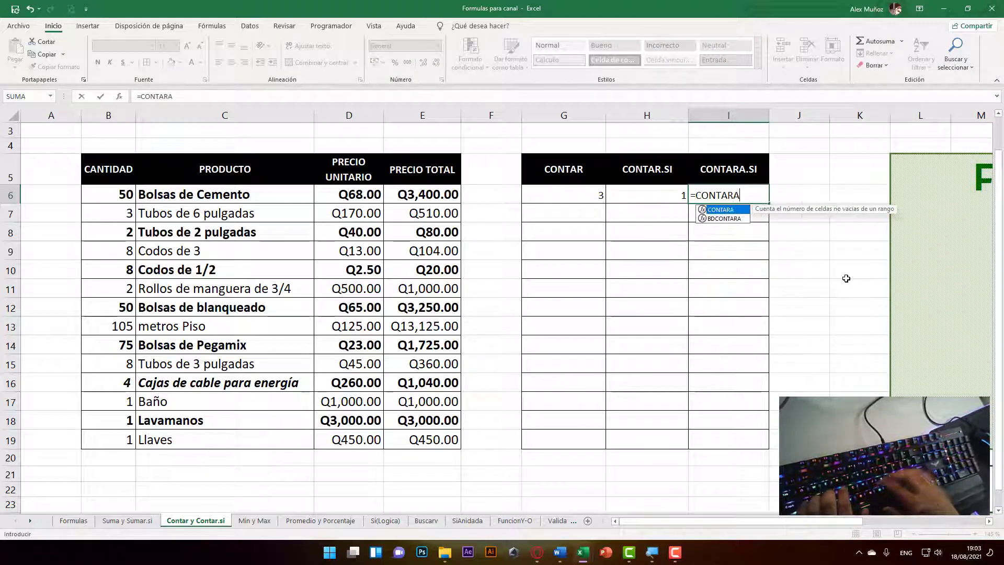
type("(")
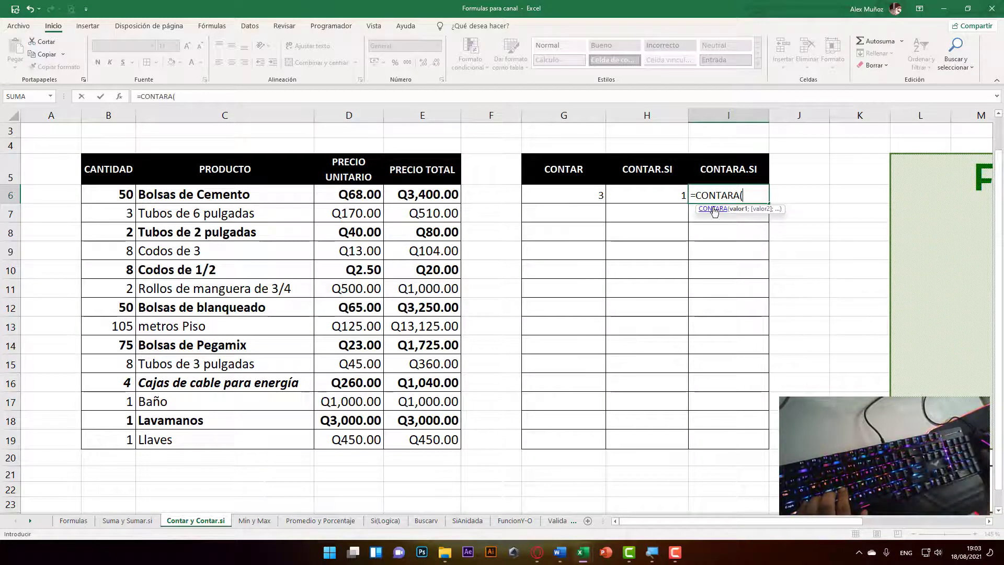
left_click_drag(124, 189, 409, 196)
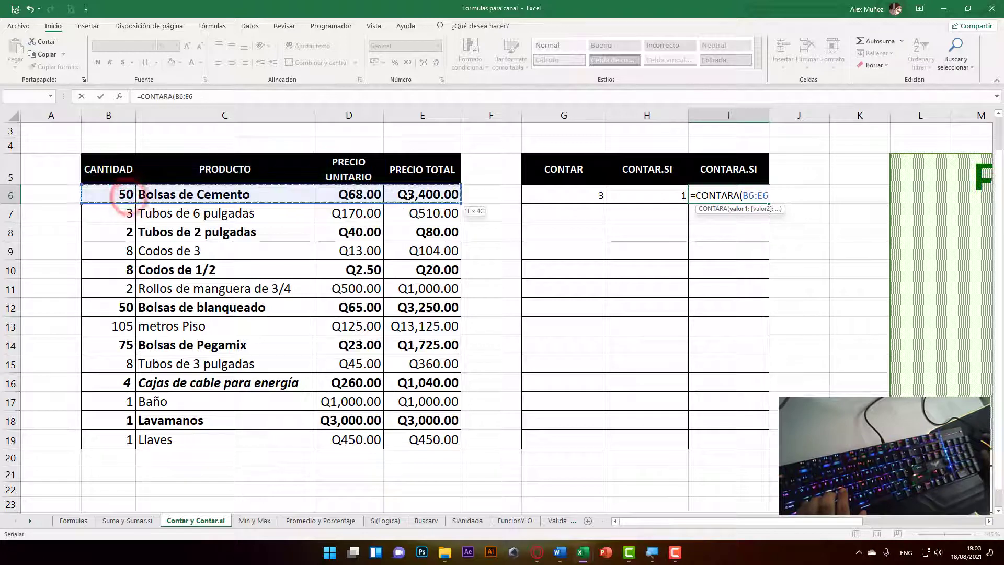
type(")")
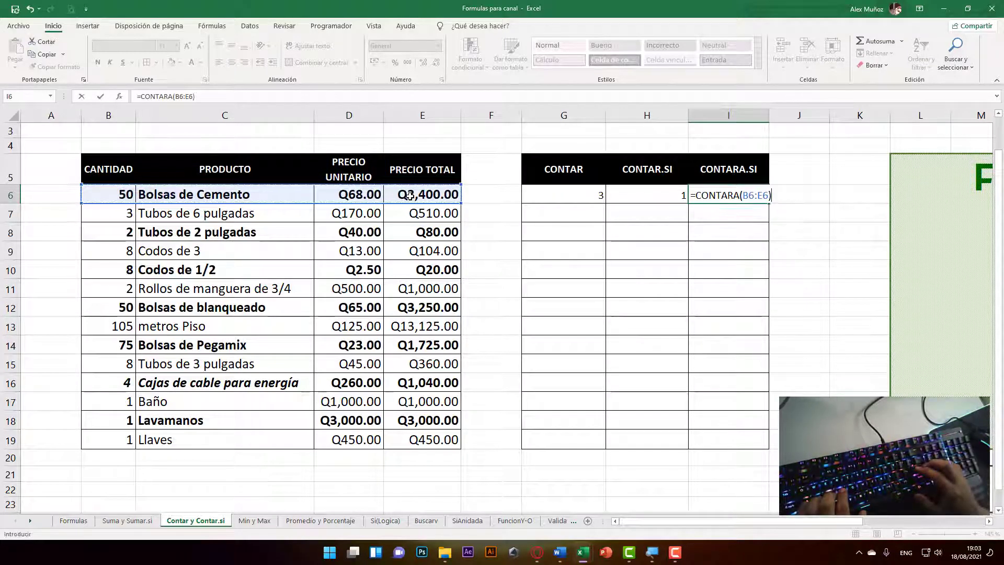
key("ctrl+Return")
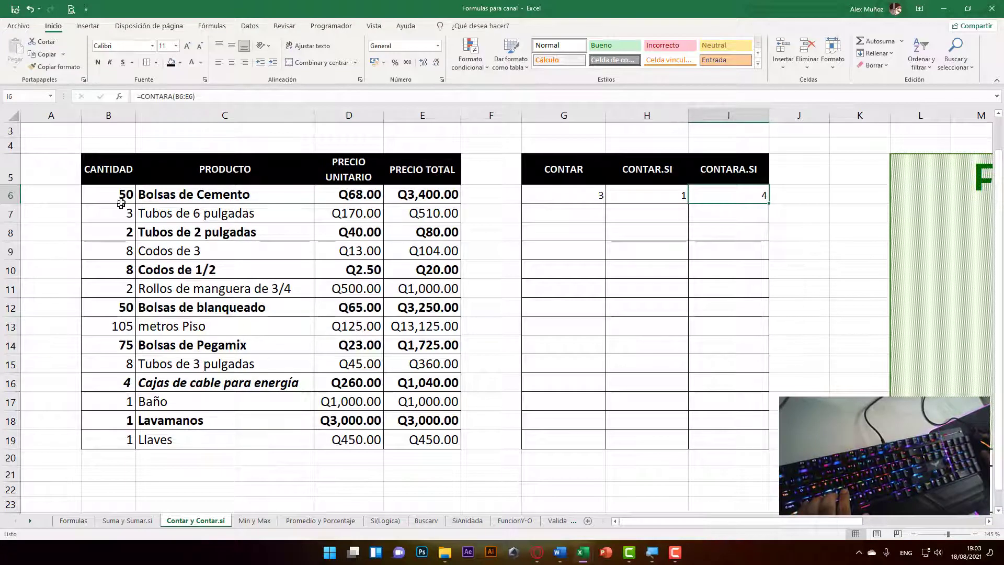
left_click_drag(568, 197, 727, 439)
key("ctrl+d")
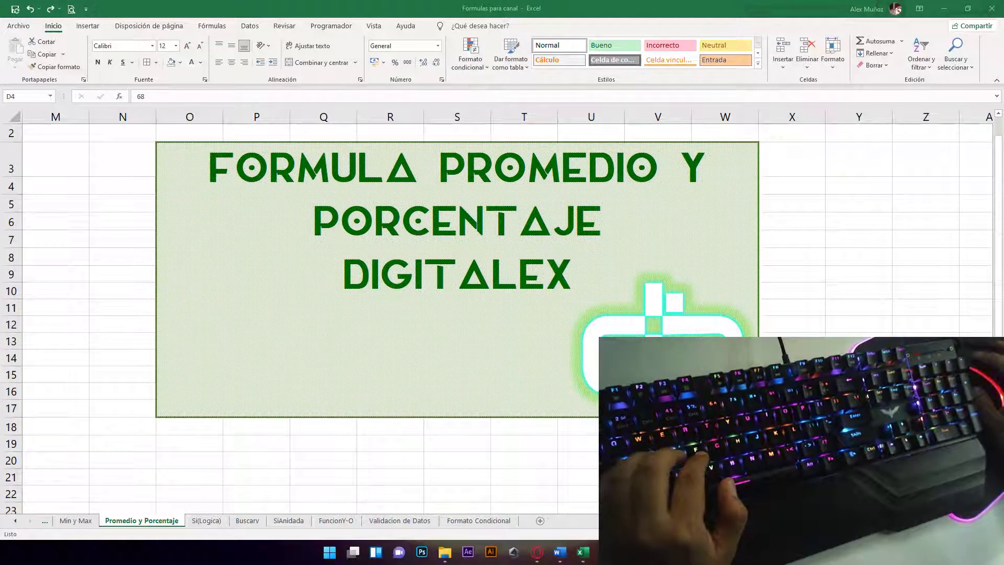
key("ctrl+shift+Down")
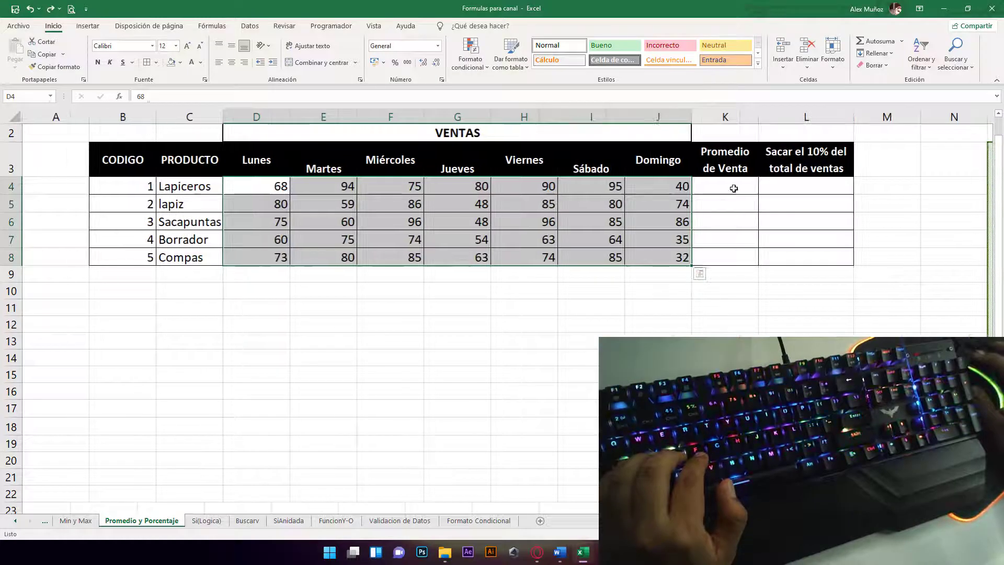
left_click(713, 246)
left_click(712, 330)
scroll(700, 331, "up", 1)
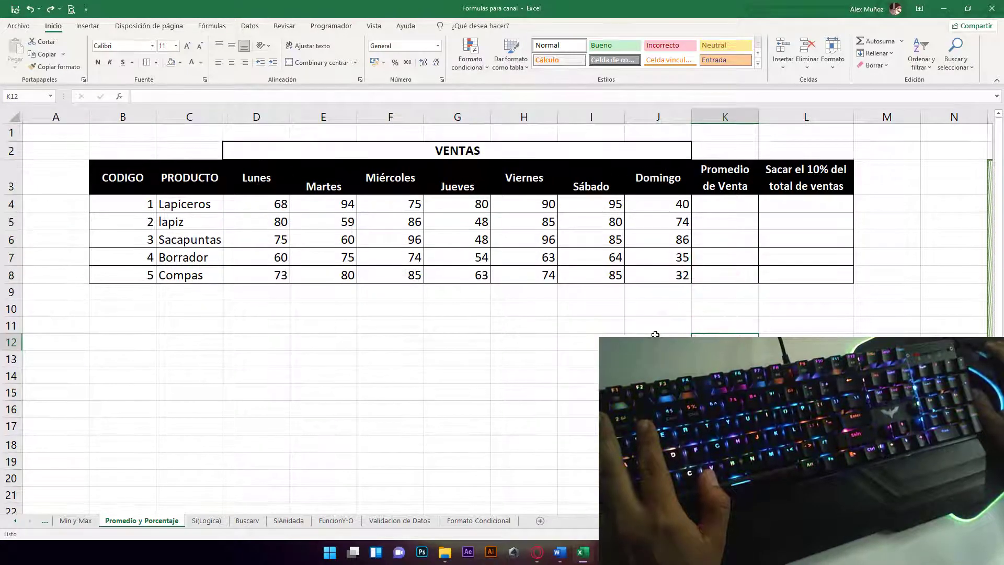
left_click(205, 213)
key("ctrl+shift+Down")
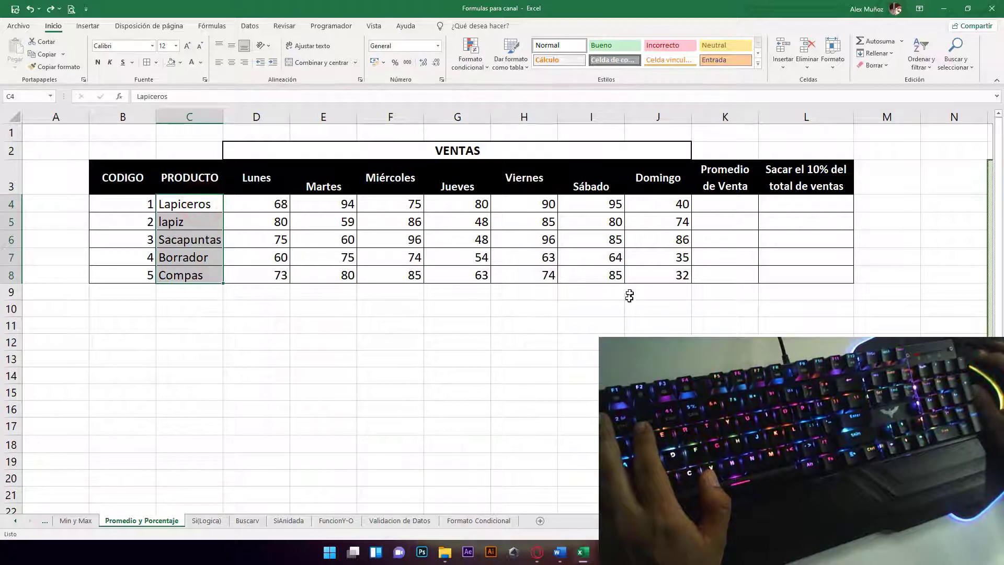
left_click(648, 319)
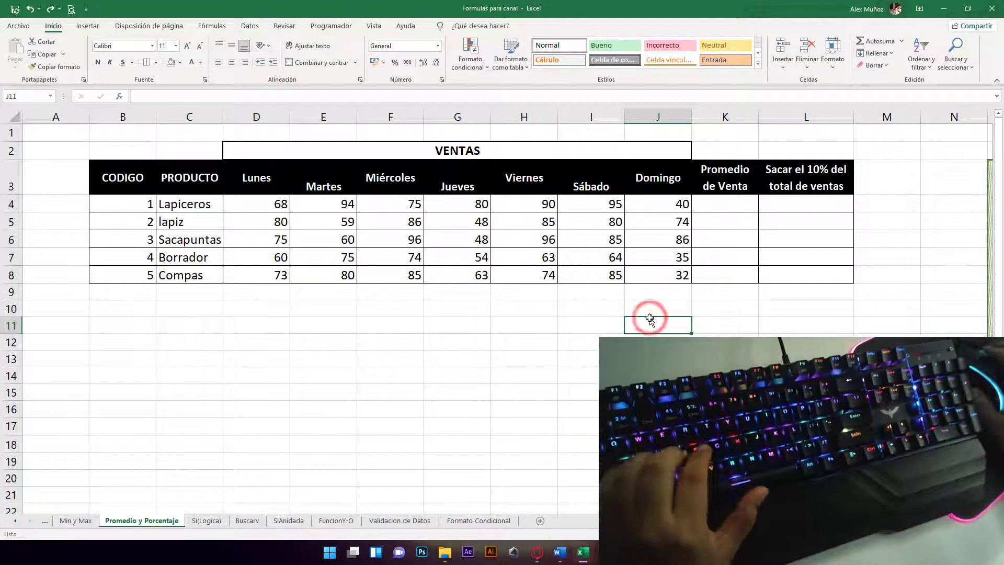
left_click(726, 204)
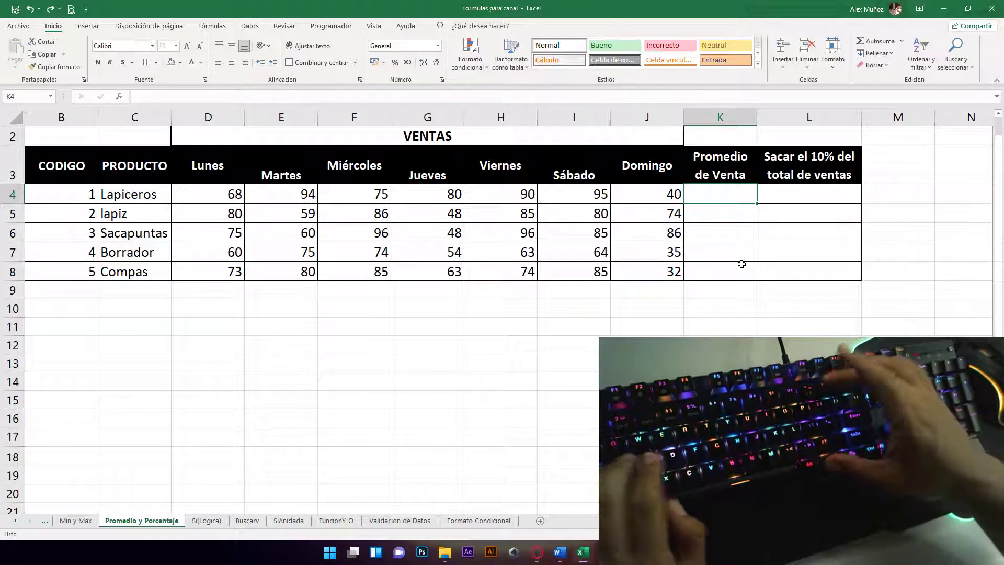
Enter =PROMEDIO(D4:J4) in K4 to average the Lapiceros sales, giving 77.4285714
type("=")
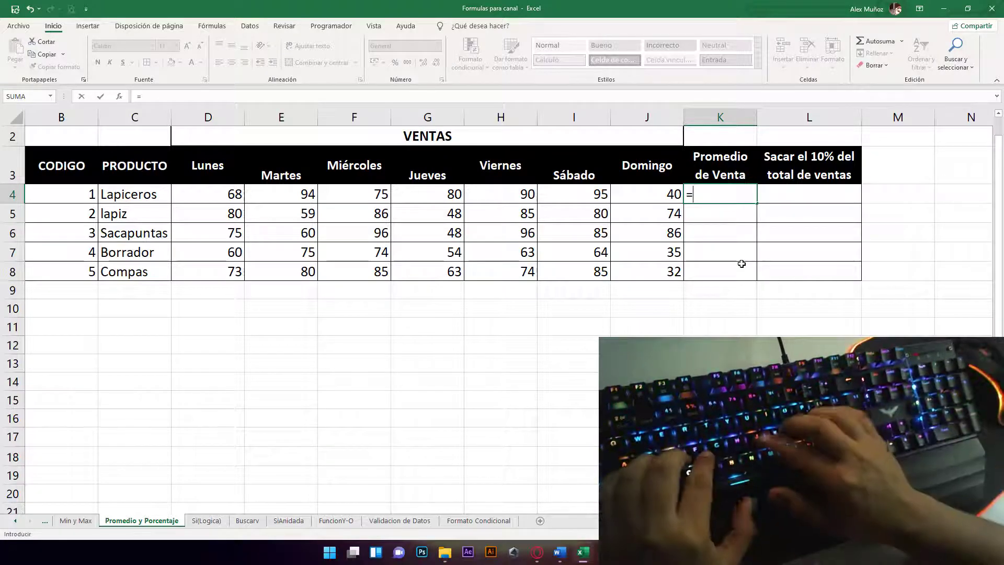
type("promedio")
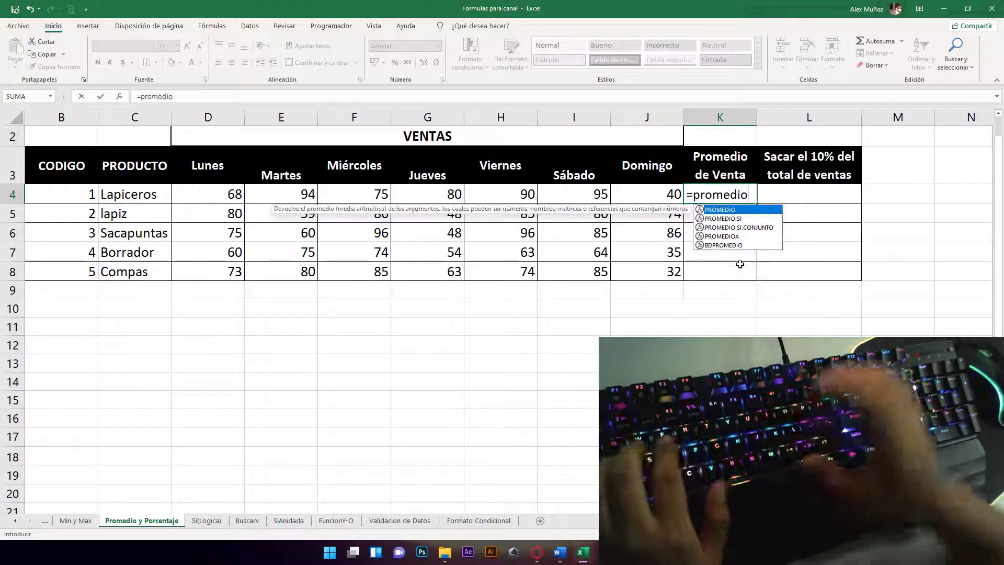
type("(")
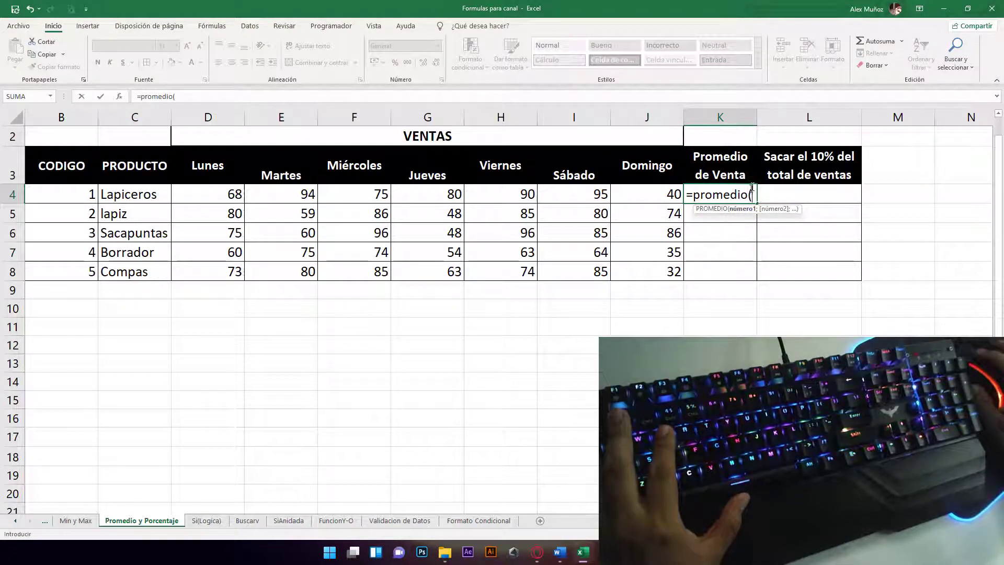
left_click_drag(229, 194, 664, 195)
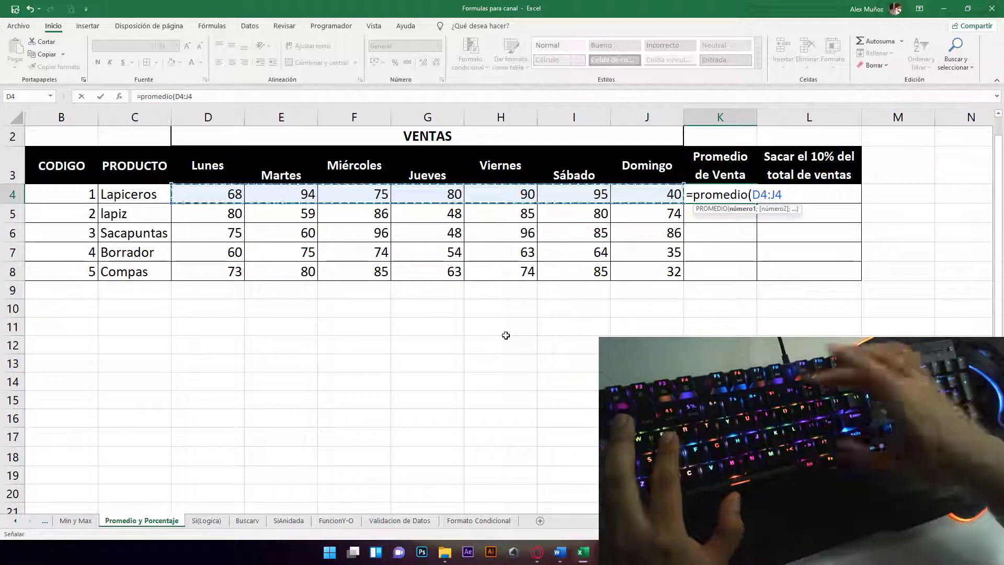
type(")")
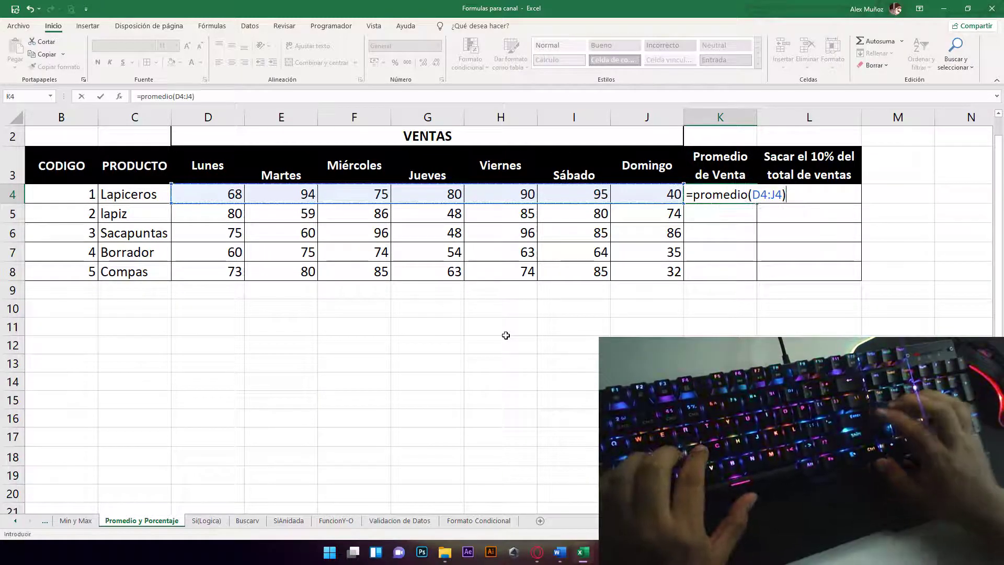
key("Return")
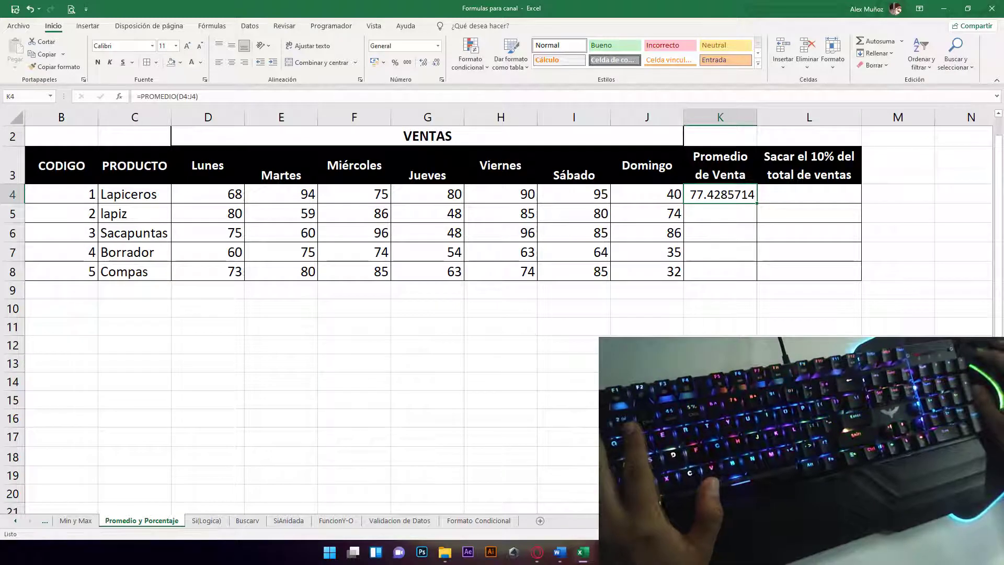
left_click(736, 191)
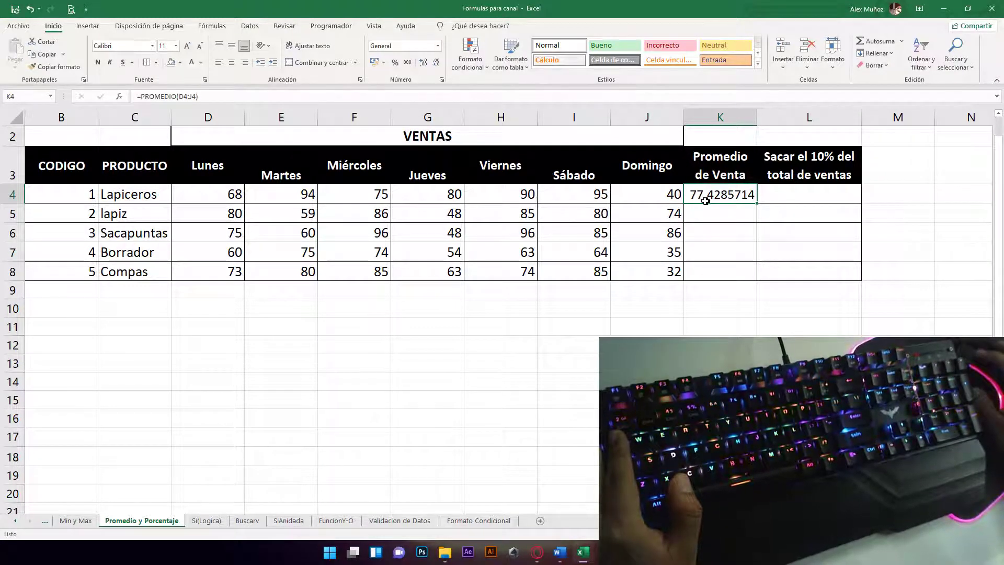
Trim the decimals of the K4 Lapiceros average using Disminuir decimales
left_click(436, 63)
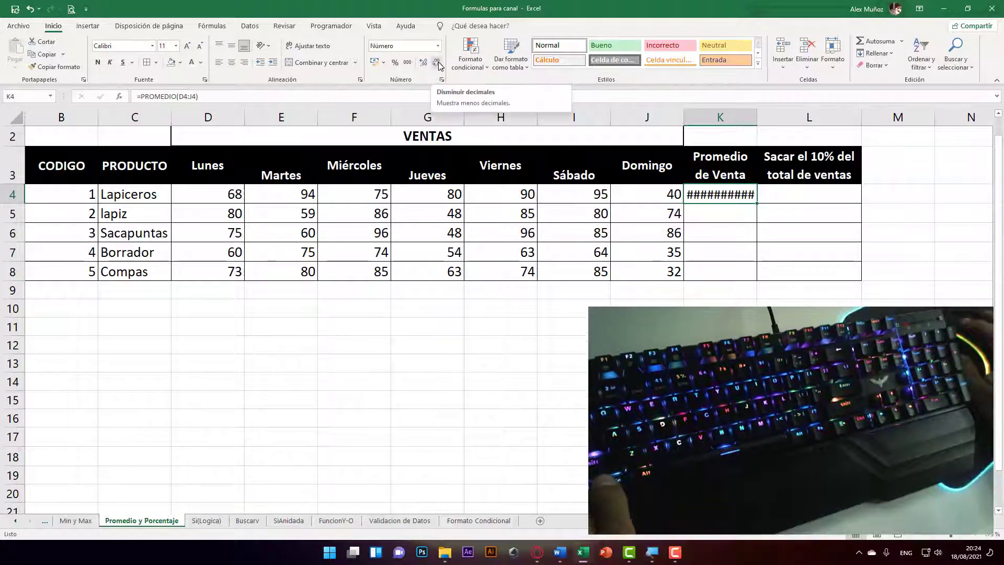
left_click(437, 63)
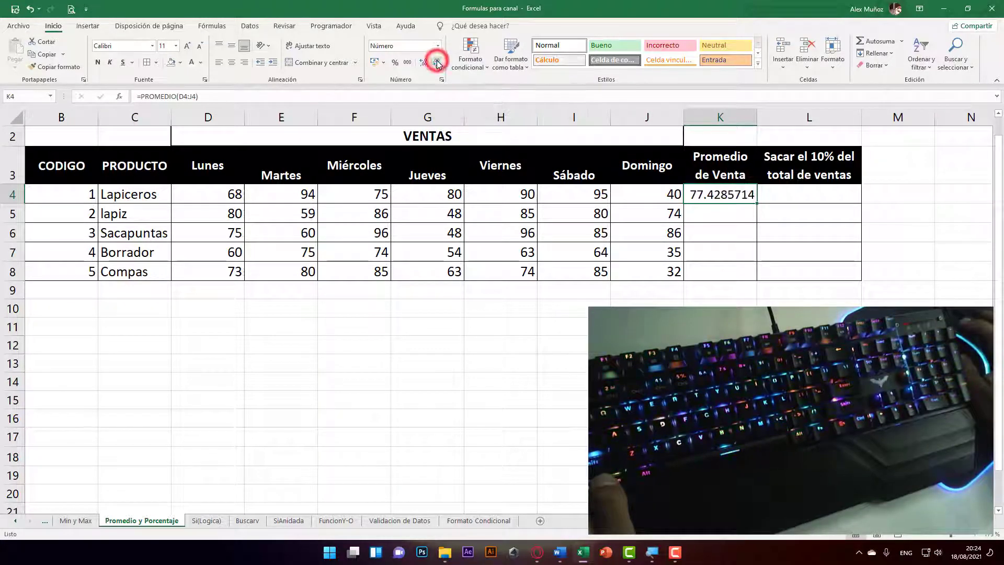
left_click(437, 63)
left_click(437, 63)
left_click(437, 64)
left_click(437, 63)
left_click(437, 63)
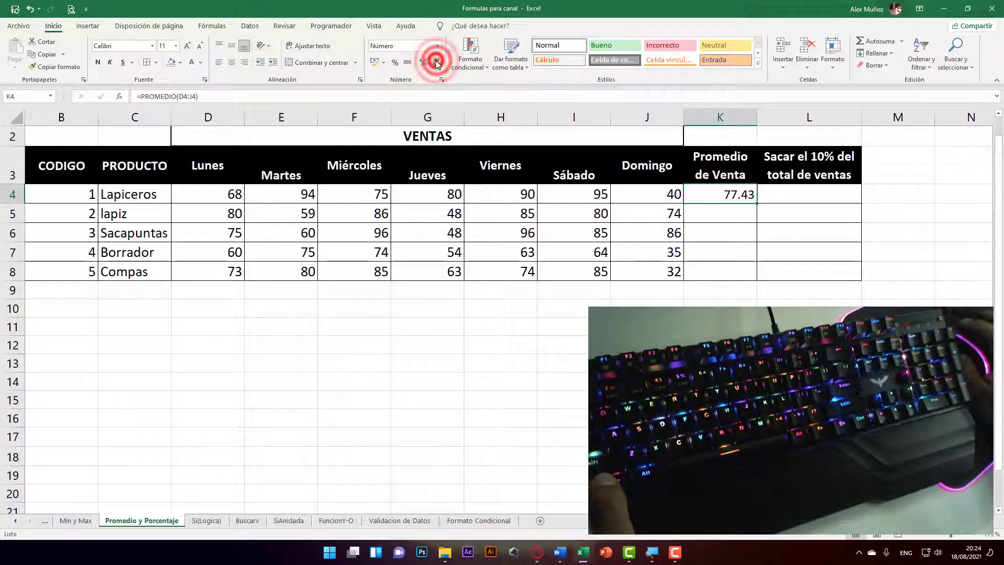
left_click(437, 63)
left_click(438, 63)
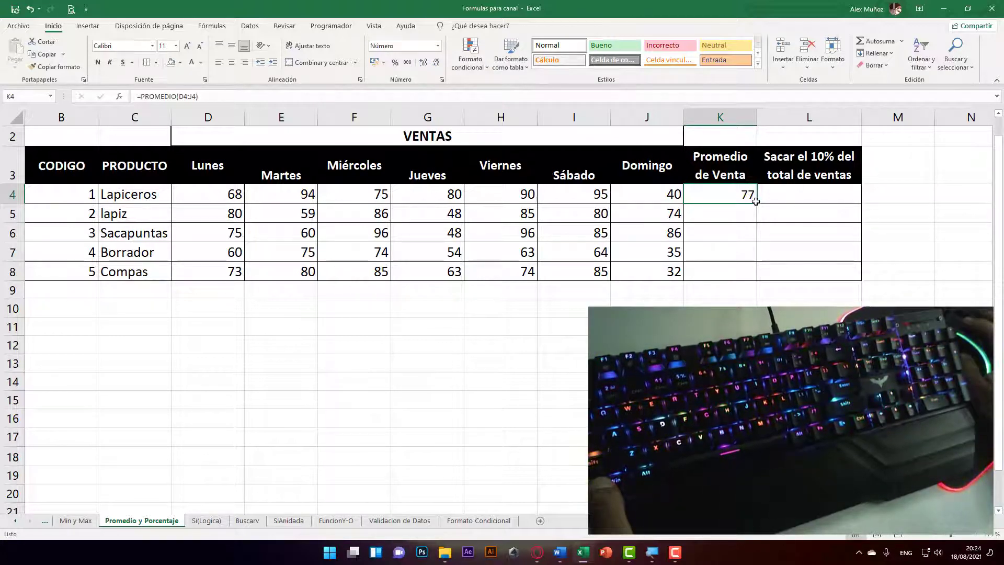
Copy the K4 PROMEDIO formula down to K8 and check the averages 77, 73, 78, 61, 70
left_click_drag(756, 201, 743, 290)
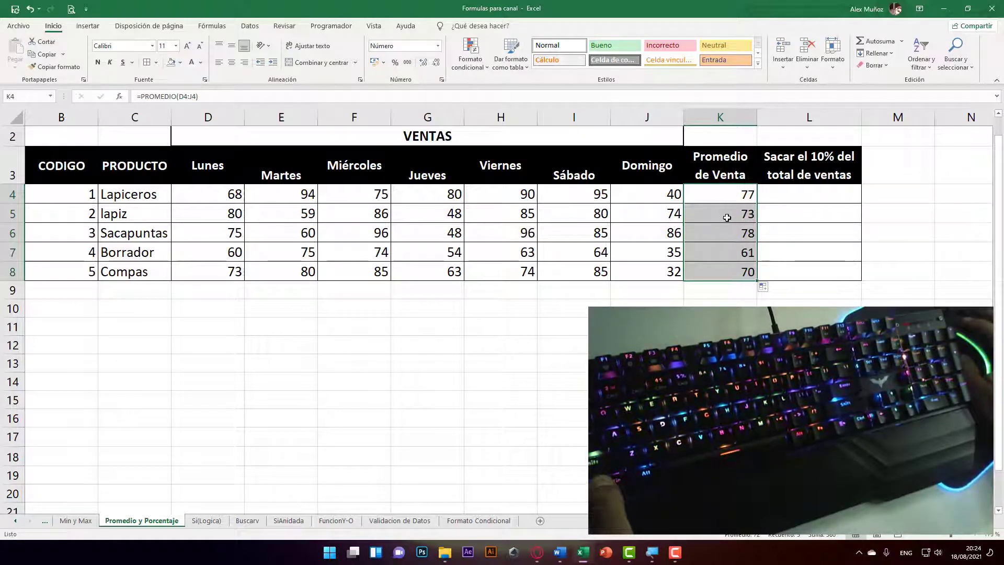
left_click(727, 218)
left_click(723, 231)
left_click(725, 253)
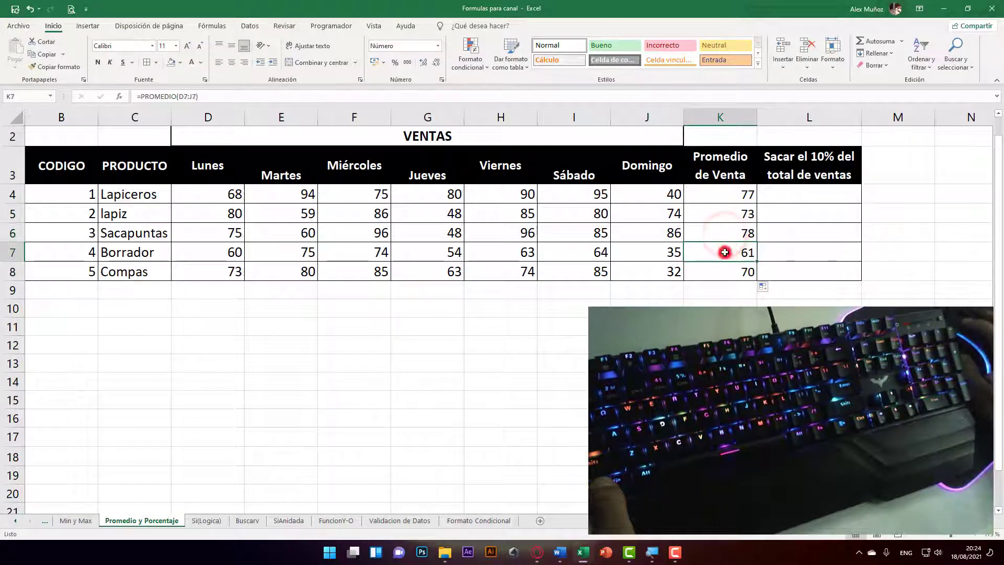
left_click(719, 272)
left_click(721, 253)
left_click(732, 233)
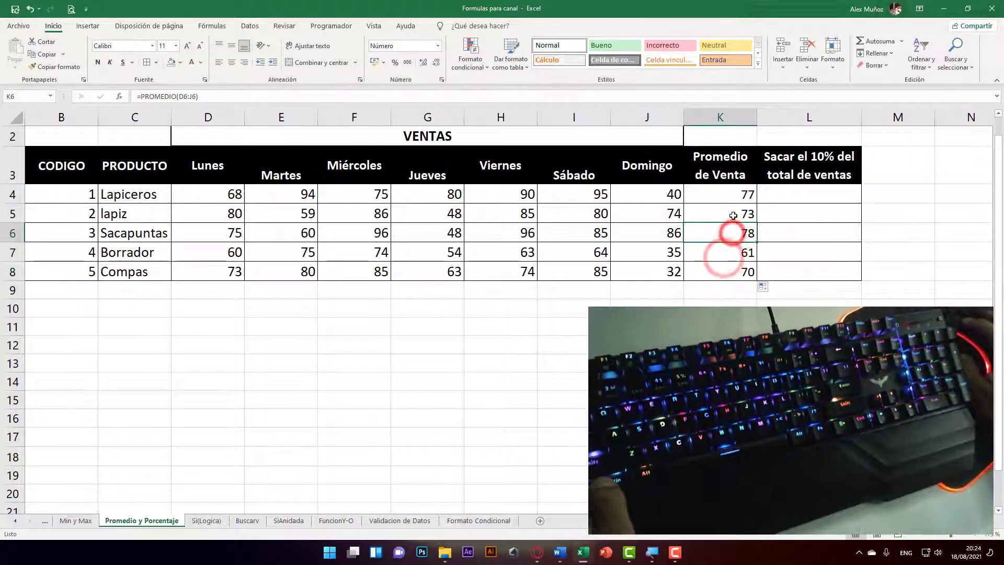
left_click(734, 215)
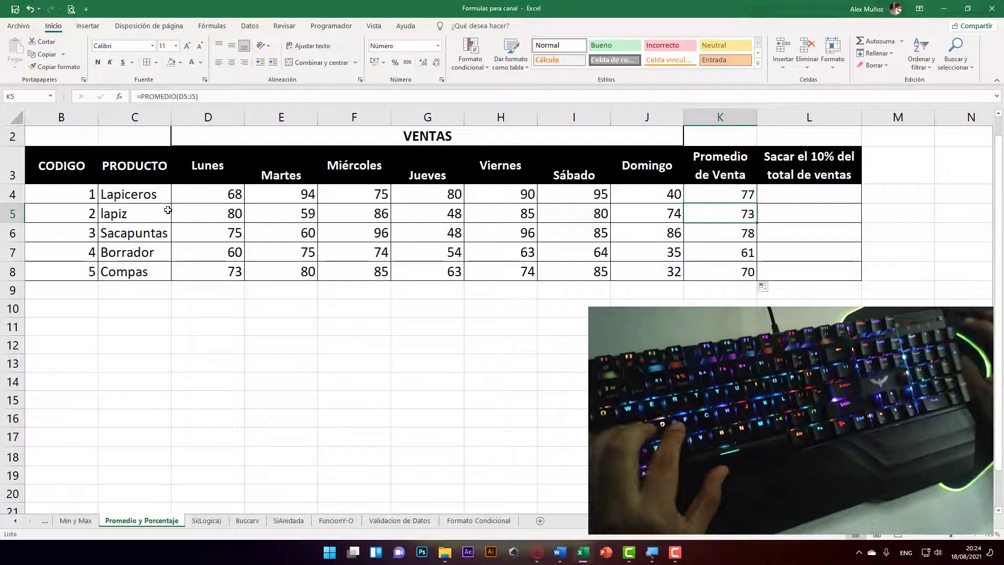
left_click(799, 197)
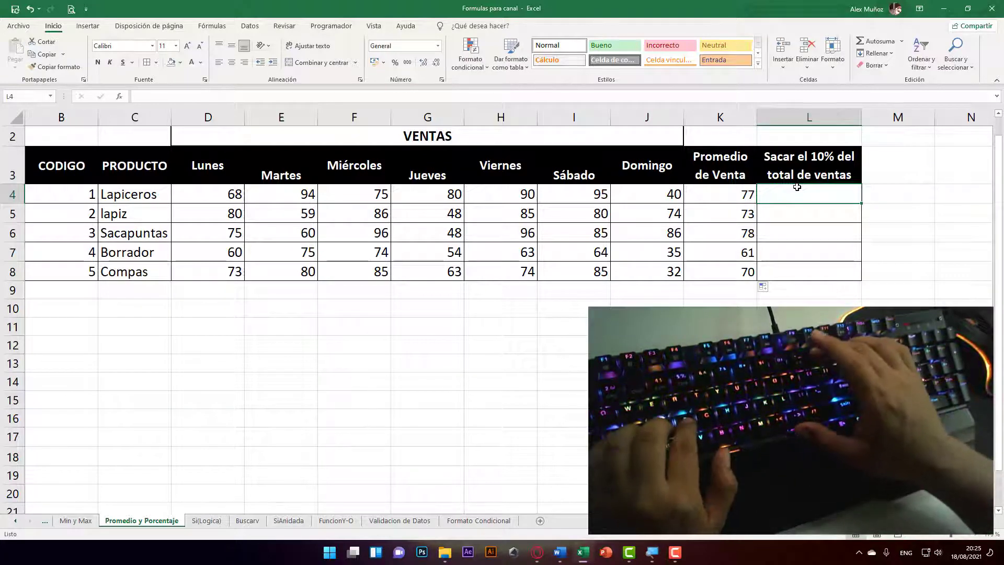
Enter =SUMA(D4:J4)*10% in L4, giving 54.2 for Lapiceros
type("=")
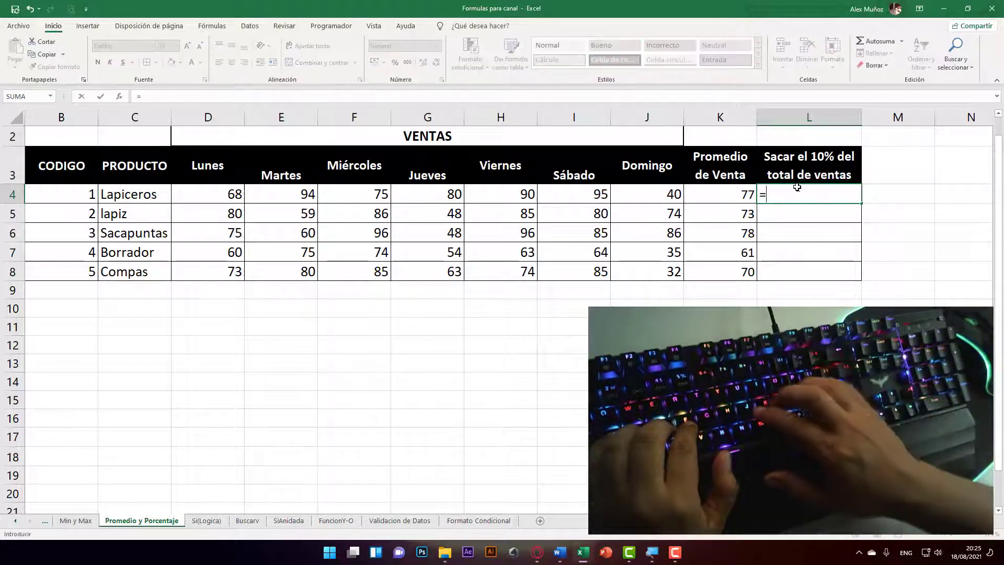
type("suma(")
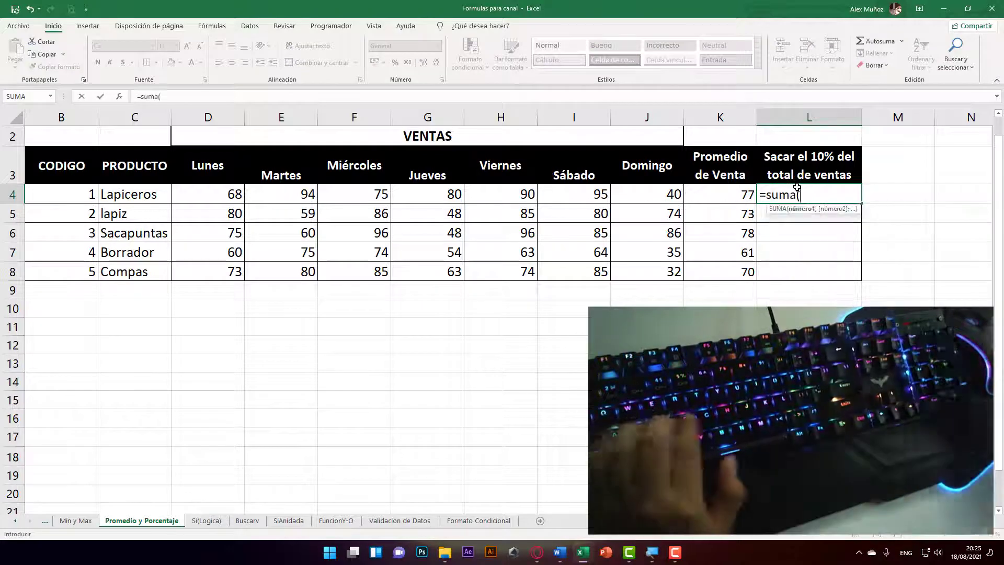
left_click_drag(233, 194, 649, 195)
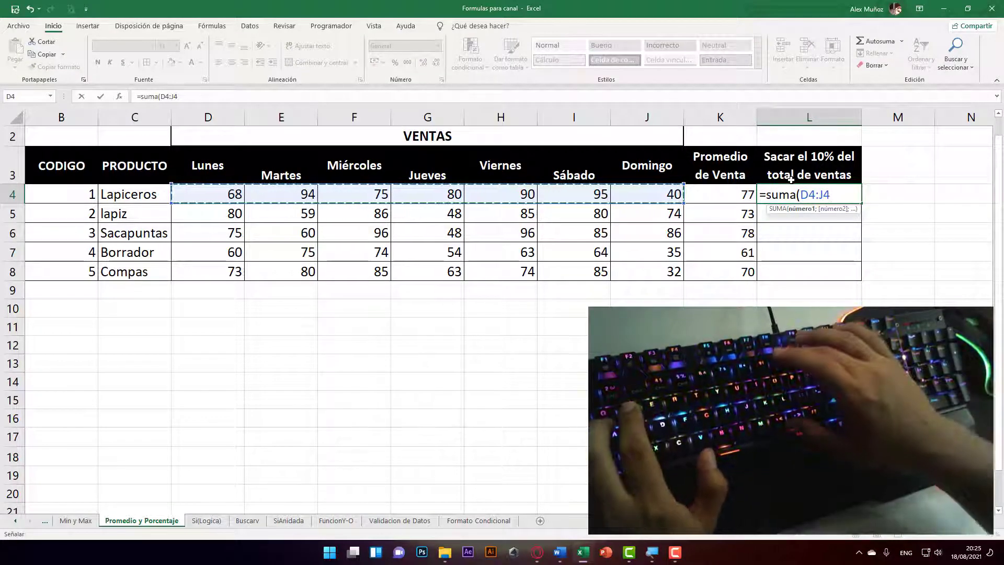
type(")")
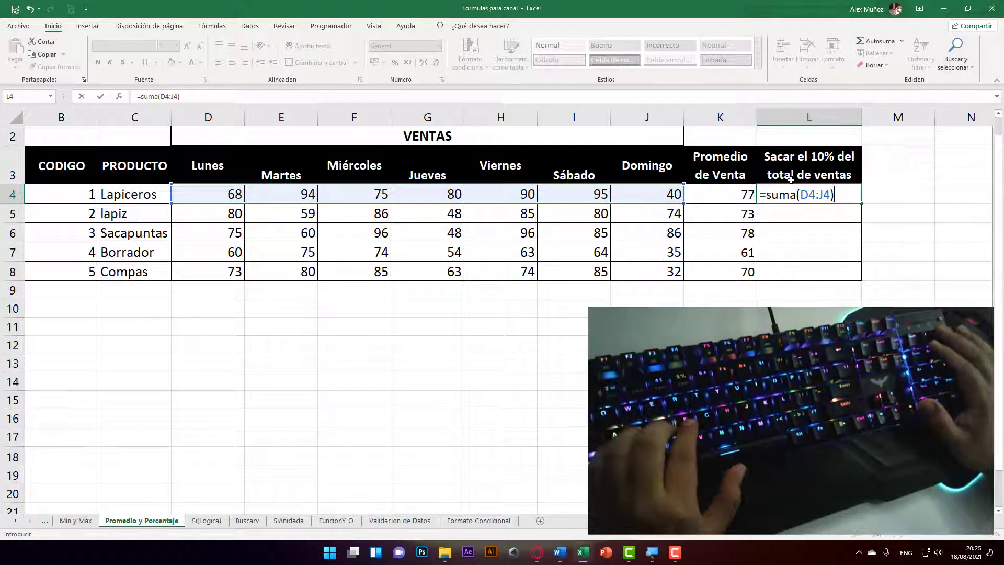
type("*10")
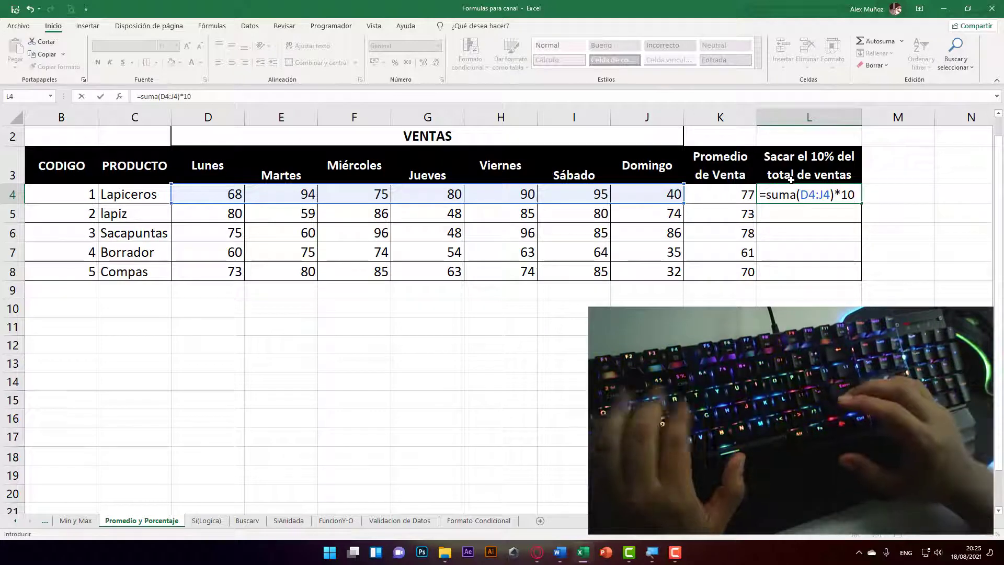
type("%")
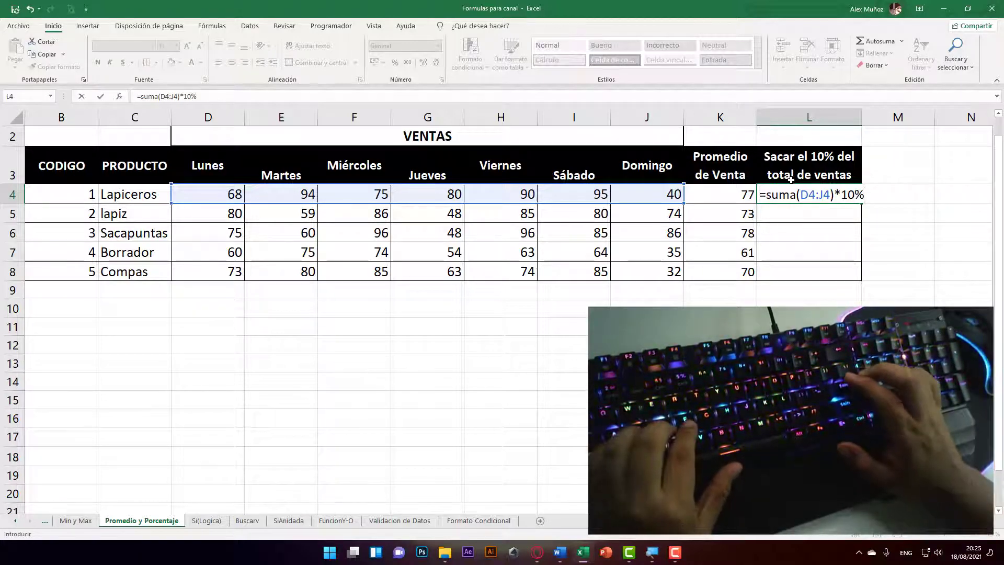
key("ctrl+Return")
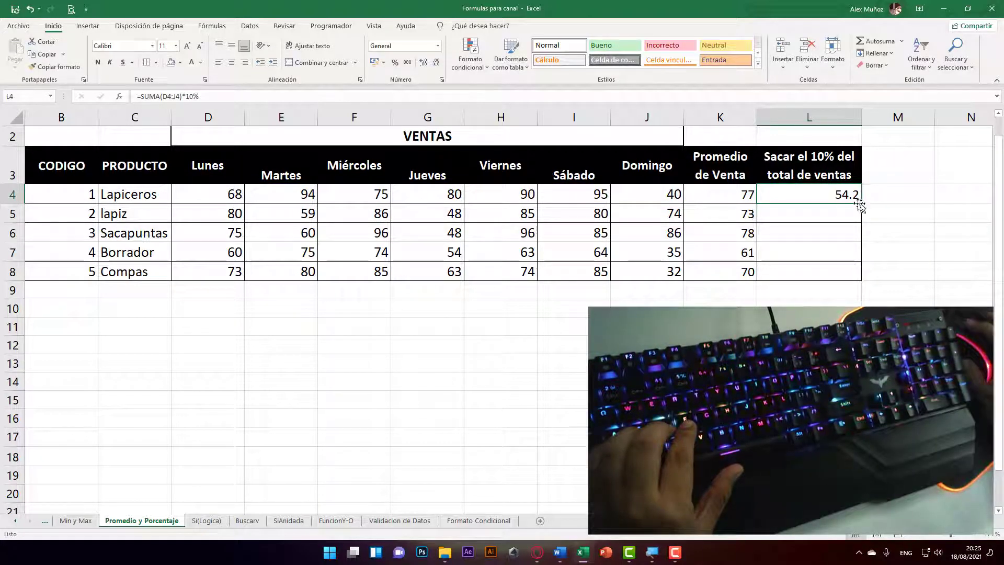
Copy the 10% formula down to L8 and verify 54.2, 51.2, 54.6, 42.5 and 49.2
left_click_drag(861, 204, 859, 277)
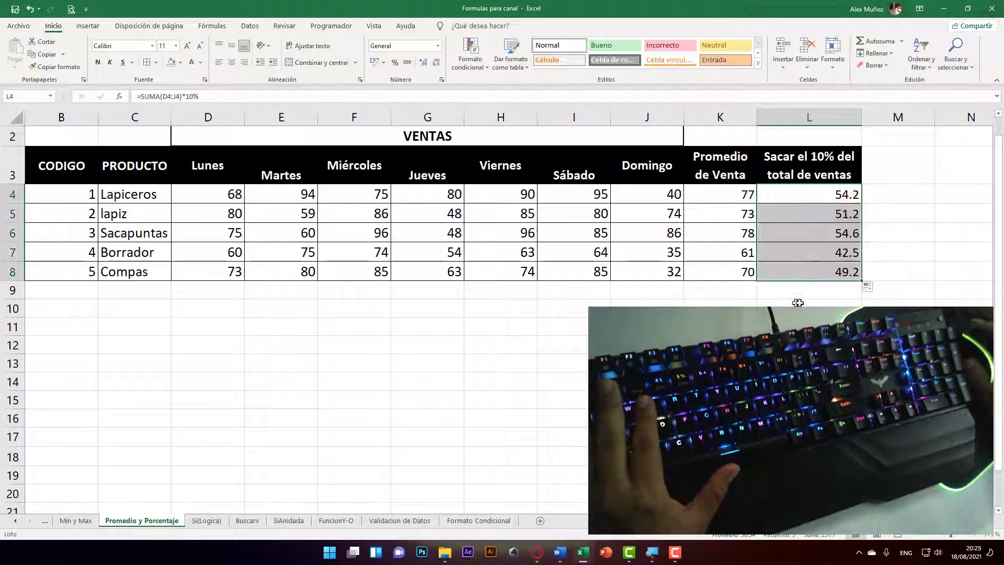
left_click(825, 197)
left_click(829, 214)
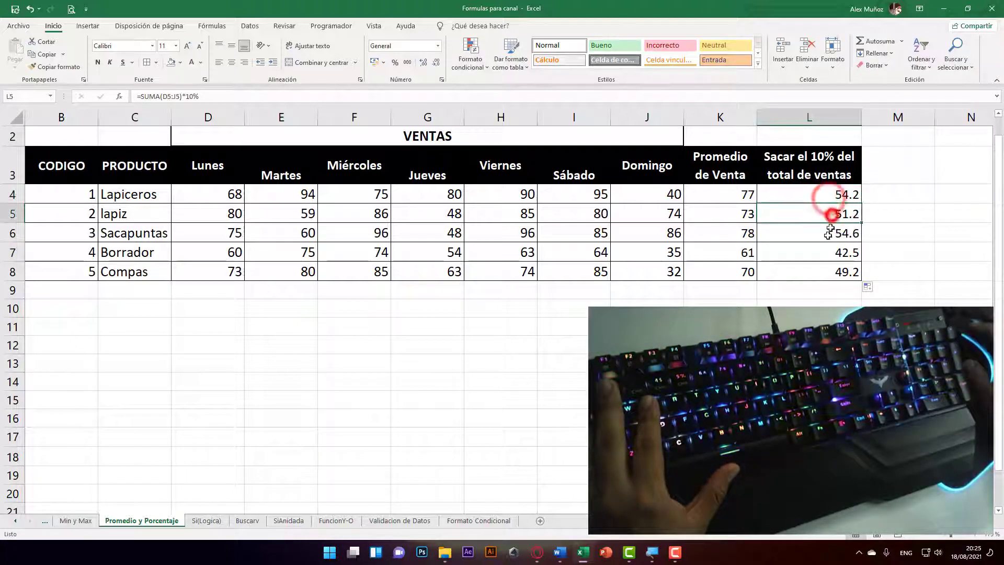
left_click(829, 230)
left_click(825, 259)
left_click(820, 273)
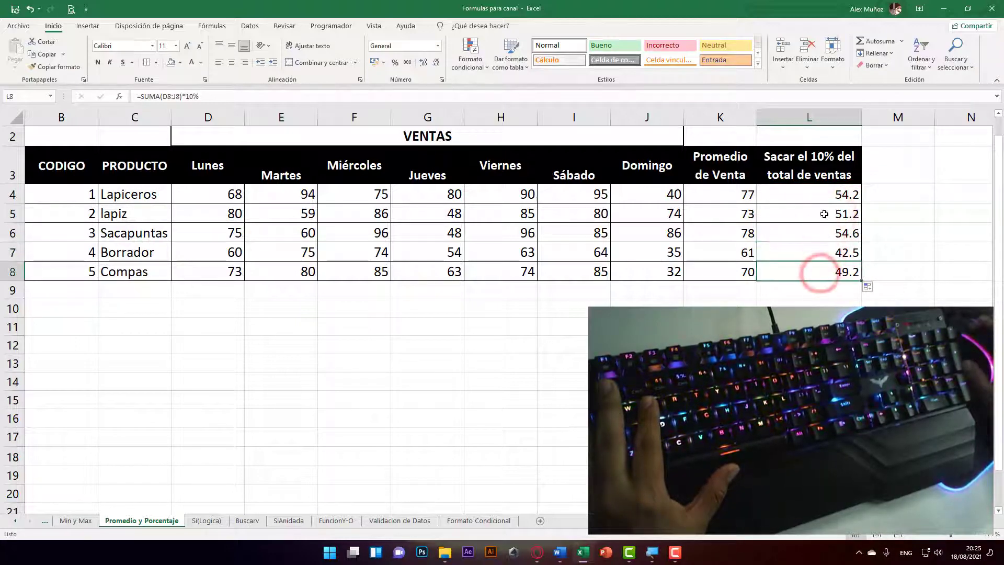